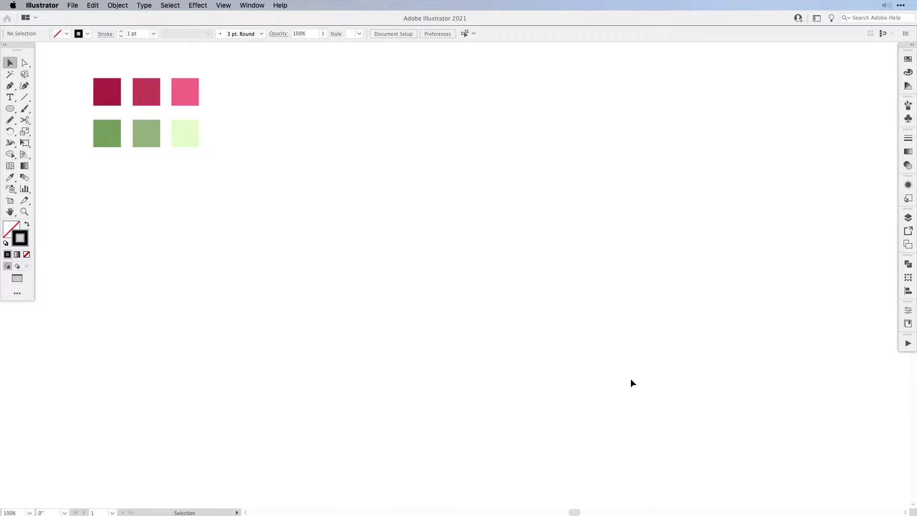
# Step: Draw a rectangle and join its two upper corners at the centre to form a triangle about 441 px wide and 487 px tall
pyautogui.press('m')
pyautogui.moveTo(287, 170); pyautogui.dragTo(526, 434)
pyautogui.press('a')
pyautogui.moveTo(265, 146); pyautogui.dragTo(587, 204)
pyautogui.press('alt+super+j')
pyautogui.click(574, 204)
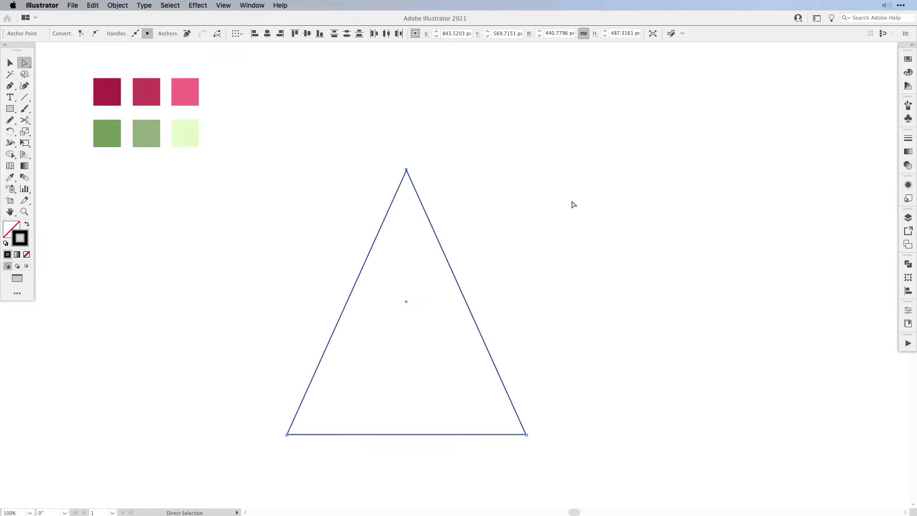
# Step: Remove the redundant anchor point at the triangle's apex and check the shape's corners by selecting the whole path
pyautogui.press('p')
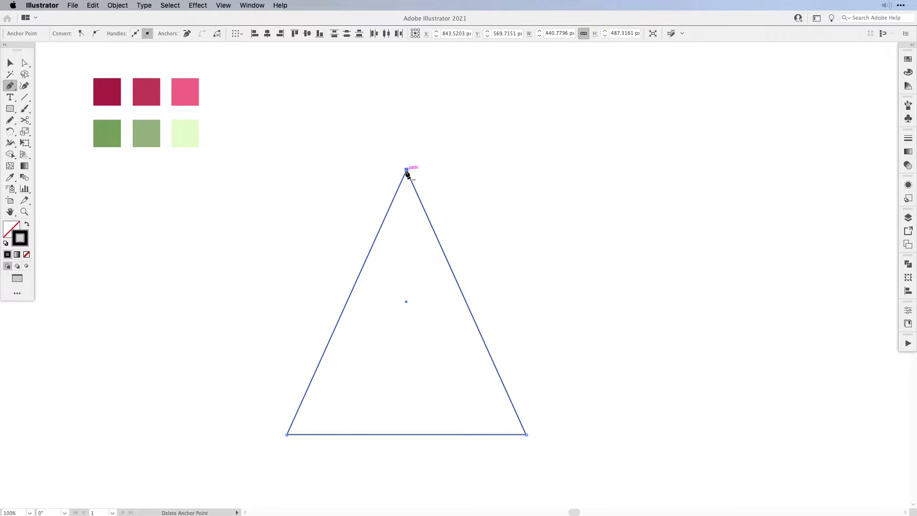
pyautogui.click(406, 170)
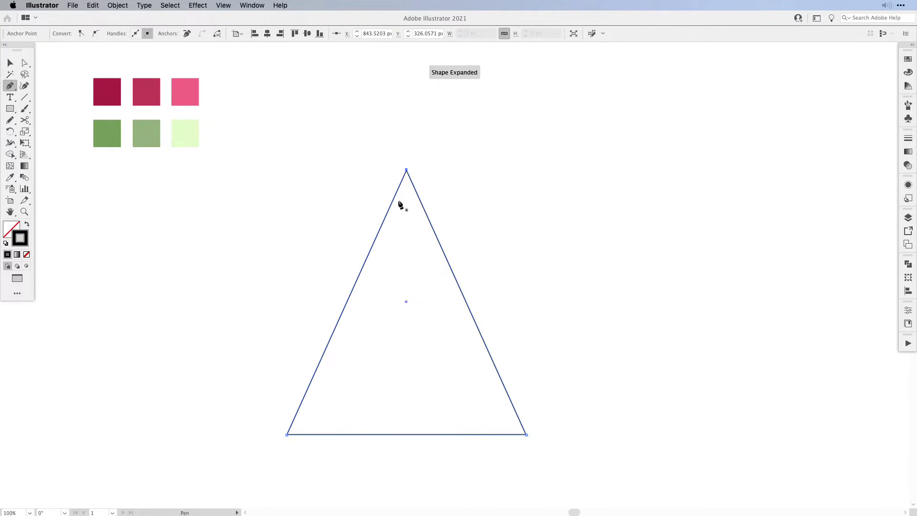
pyautogui.press('a')
pyautogui.moveTo(254, 145); pyautogui.dragTo(577, 474)
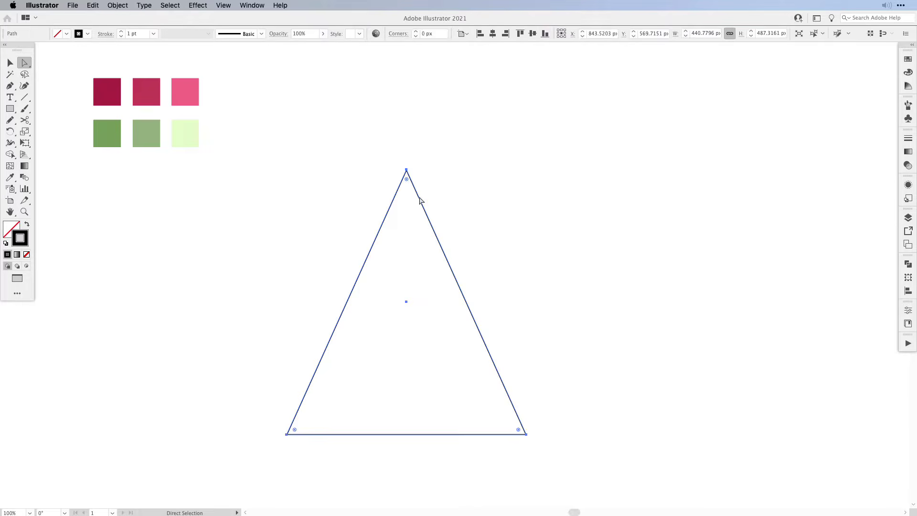
pyautogui.click(436, 287)
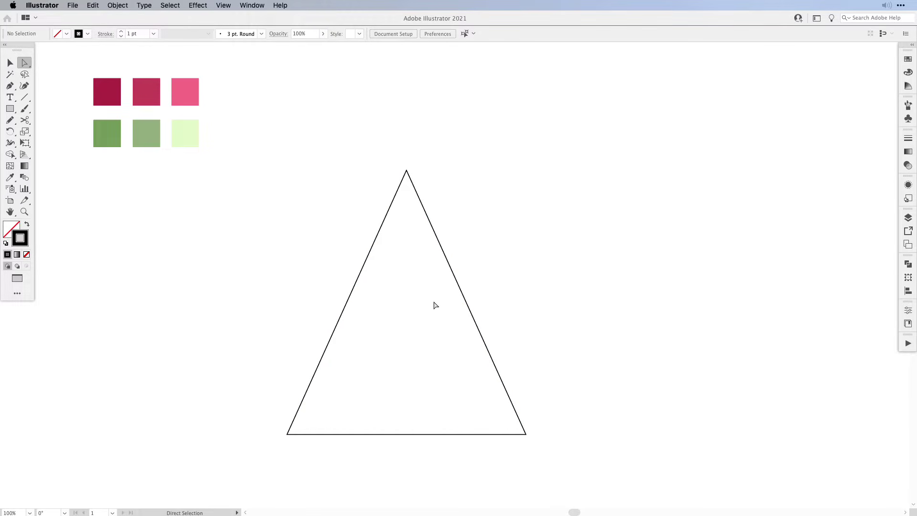
# Step: Bend the triangle's bottom edge into a downward curve, making the shape about 532 px tall
pyautogui.press('p')
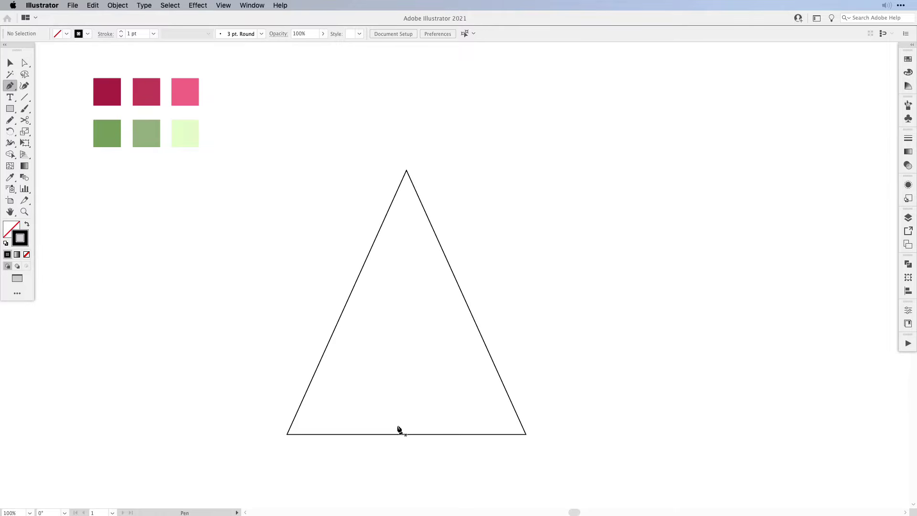
pyautogui.press('alt')
pyautogui.moveTo(408, 434); pyautogui.dragTo(409, 459)
pyautogui.press('a')
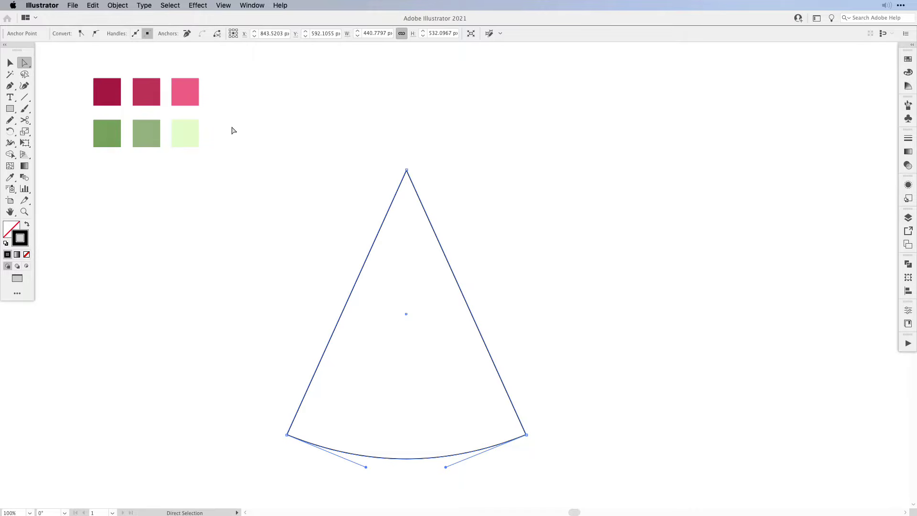
# Step: Slightly round all three corners of the triangular slice
pyautogui.moveTo(233, 130); pyautogui.dragTo(565, 489)
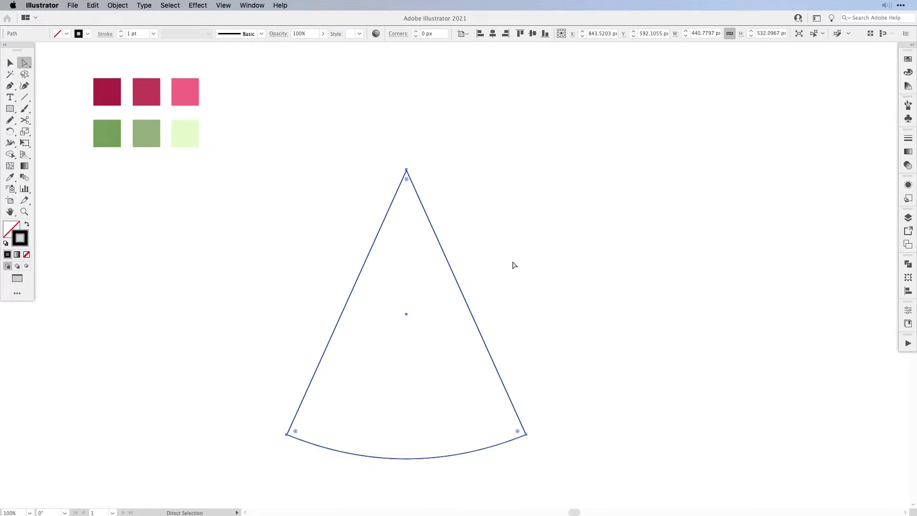
pyautogui.moveTo(406, 180); pyautogui.dragTo(408, 188)
pyautogui.press('v')
pyautogui.click(494, 466)
# Step: Draw an arc about 541 px wide across the slice, parallel to its curved base, and duplicate it slightly lower
pyautogui.press('p')
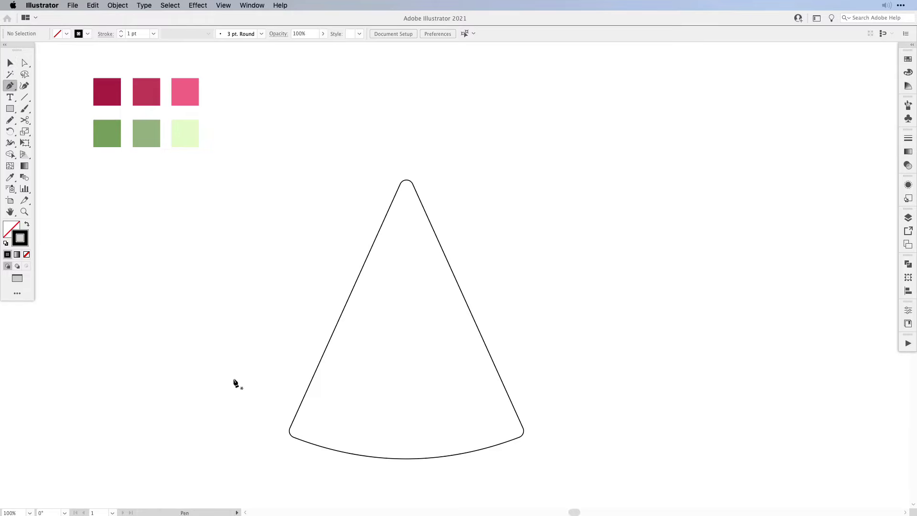
pyautogui.click(255, 410)
pyautogui.keyDown('shift'); pyautogui.click(552, 406); pyautogui.keyUp('shift')
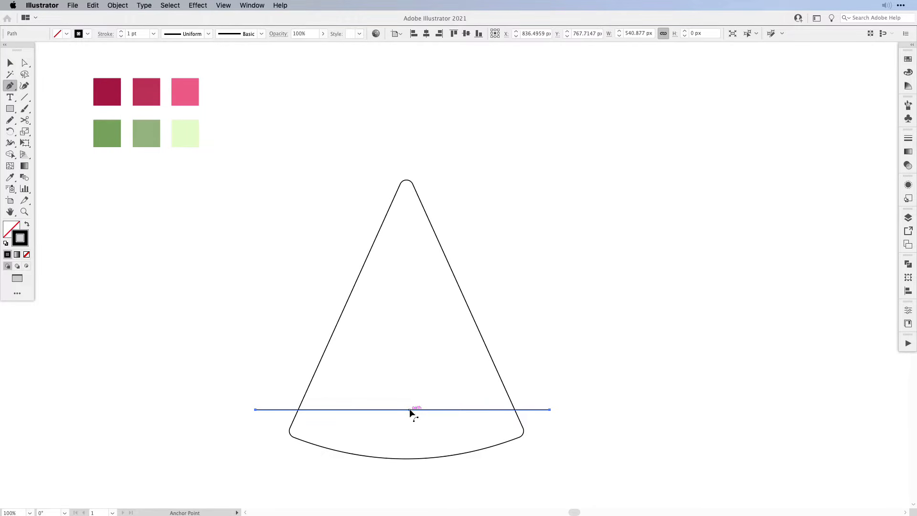
pyautogui.moveTo(408, 409); pyautogui.dragTo(425, 437)
pyautogui.press('v')
pyautogui.click(425, 442)
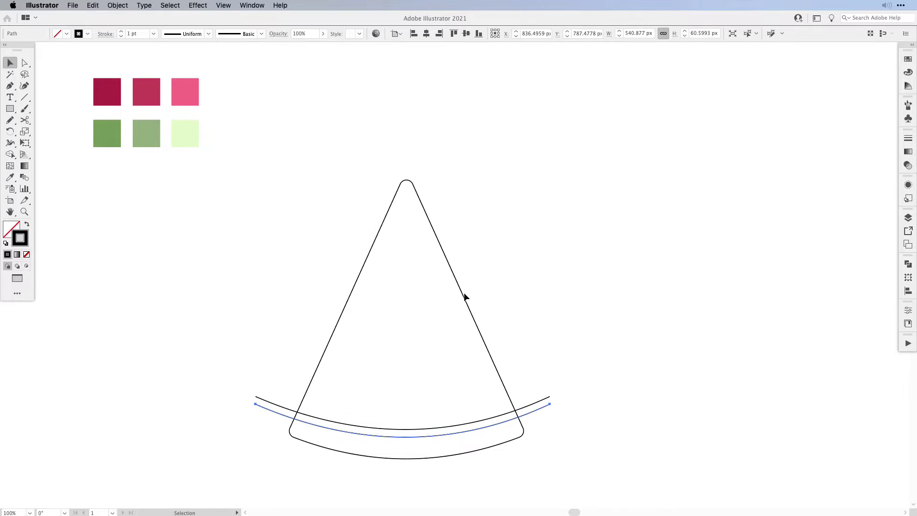
# Step: Divide the slice with the two arcs to separate the flesh, the thin inner rind and the outer rind
pyautogui.moveTo(242, 173); pyautogui.dragTo(549, 485)
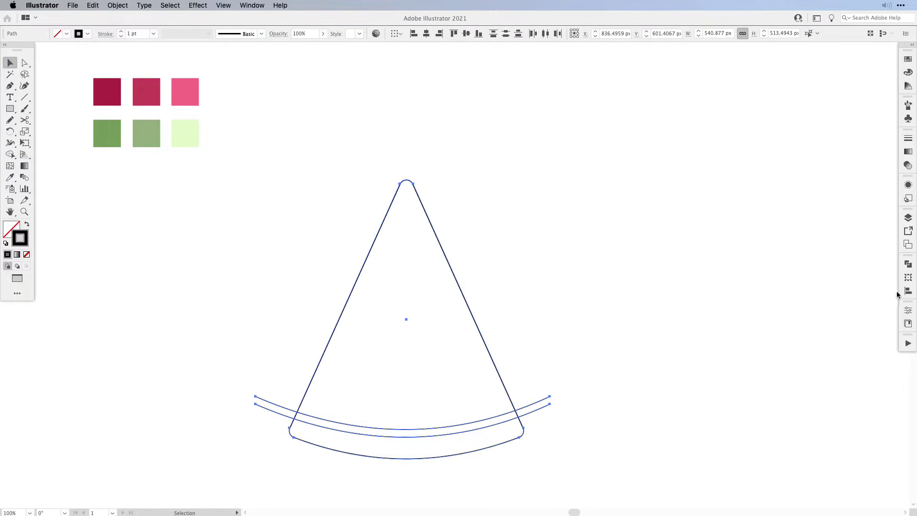
pyautogui.click(908, 264)
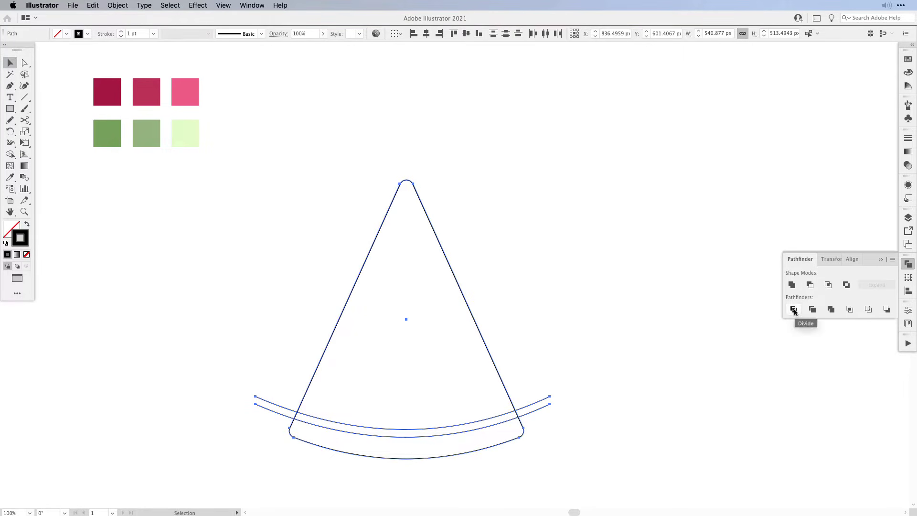
pyautogui.click(793, 309)
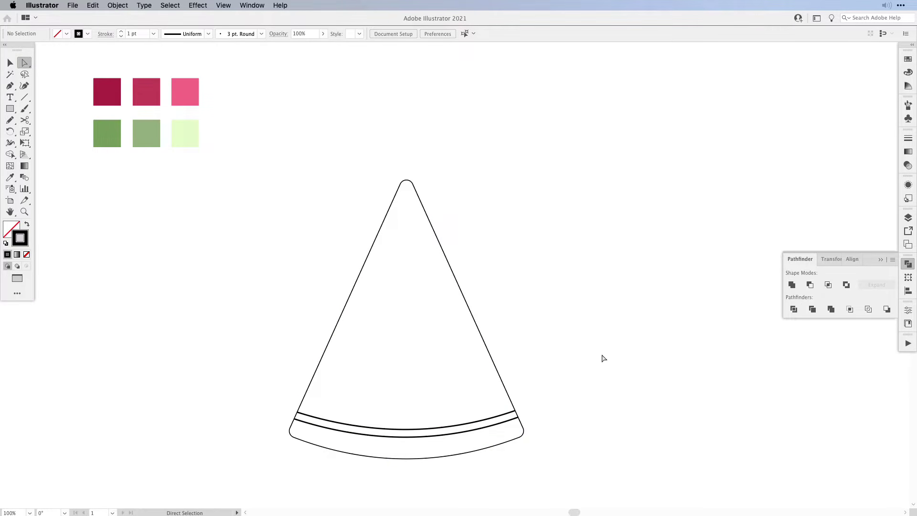
# Step: Fill the large flesh section of the slice with the light pink swatch colour
pyautogui.press('v')
pyautogui.moveTo(332, 156); pyautogui.dragTo(463, 270)
pyautogui.click(467, 276)
pyautogui.press('a')
pyautogui.moveTo(455, 239); pyautogui.dragTo(402, 289)
pyautogui.press('i')
pyautogui.click(185, 92)
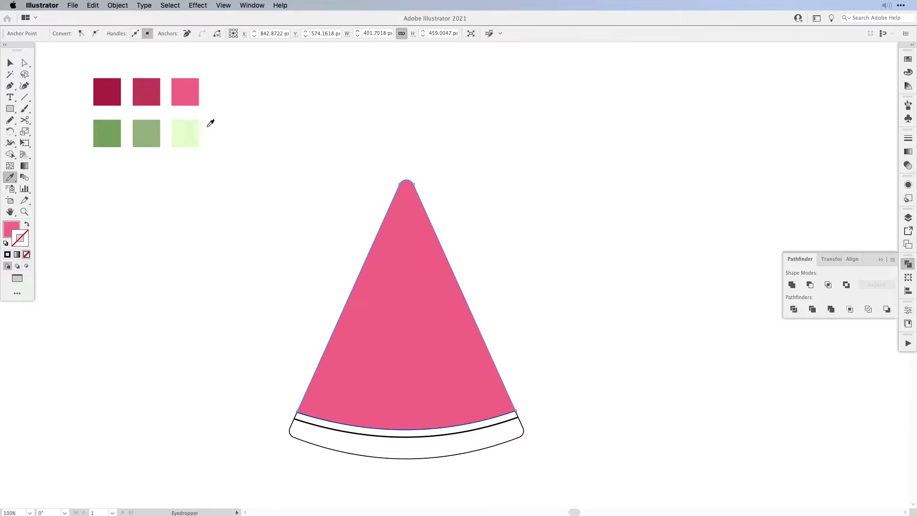
# Step: Fill the thin inner rind with the pale green swatch and the outer rind with the middle muted green swatch
pyautogui.press('a')
pyautogui.click(308, 416)
pyautogui.press('i')
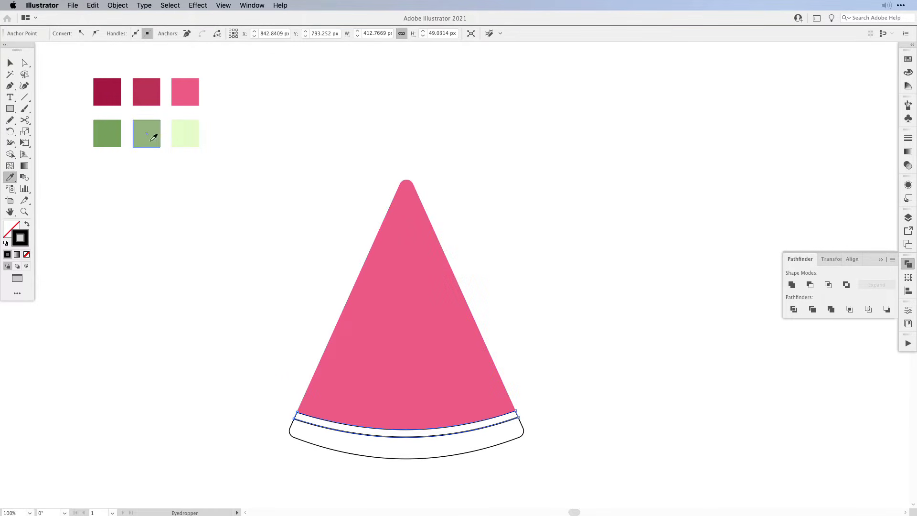
pyautogui.click(187, 139)
pyautogui.press('a')
pyautogui.click(292, 429)
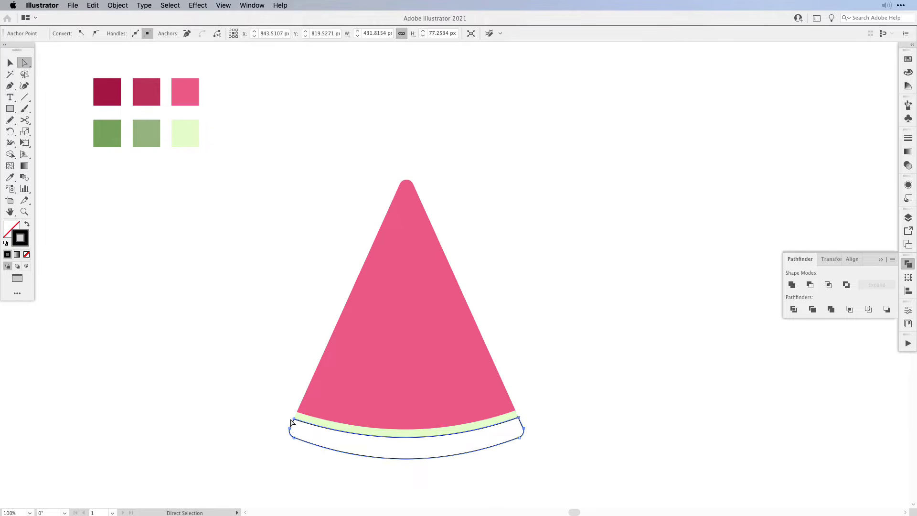
pyautogui.press('i')
pyautogui.click(148, 137)
# Step: Apply a 3D Extrude & Bevel effect to the whole slice with the position set to Isometric Right
pyautogui.press('v')
pyautogui.moveTo(241, 359); pyautogui.dragTo(536, 479)
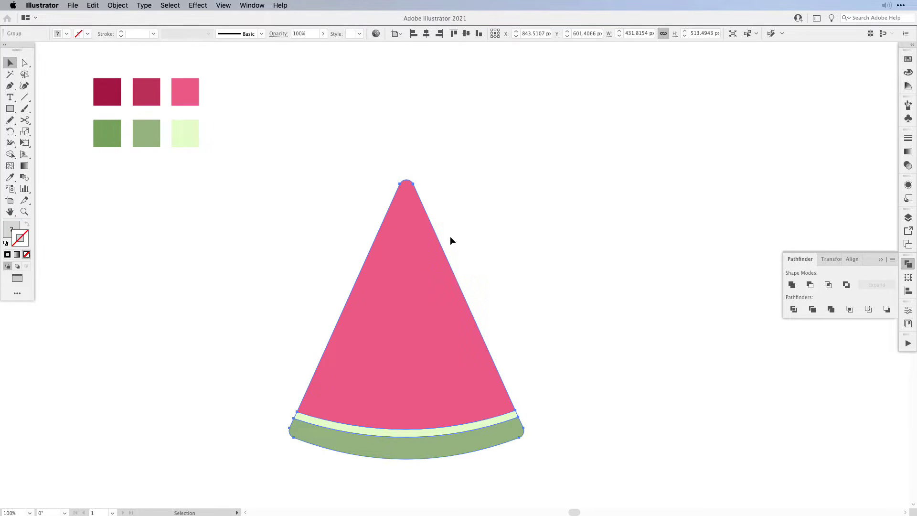
pyautogui.click(197, 6)
pyautogui.moveTo(221, 65)
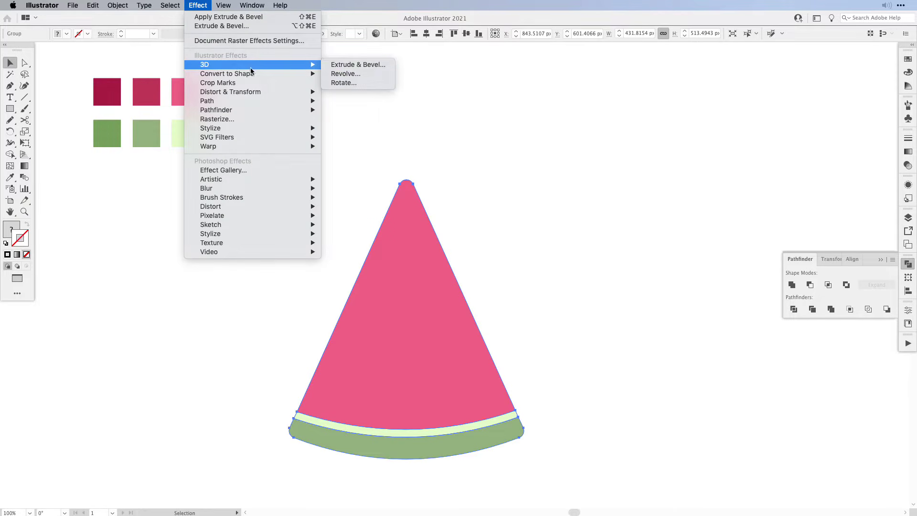
pyautogui.click(376, 66)
pyautogui.moveTo(701, 73); pyautogui.dragTo(649, 62)
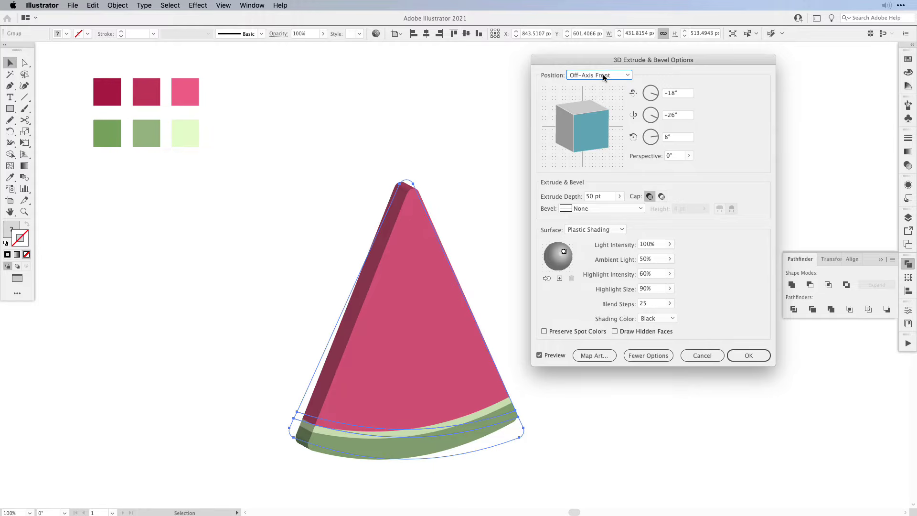
pyautogui.click(604, 76)
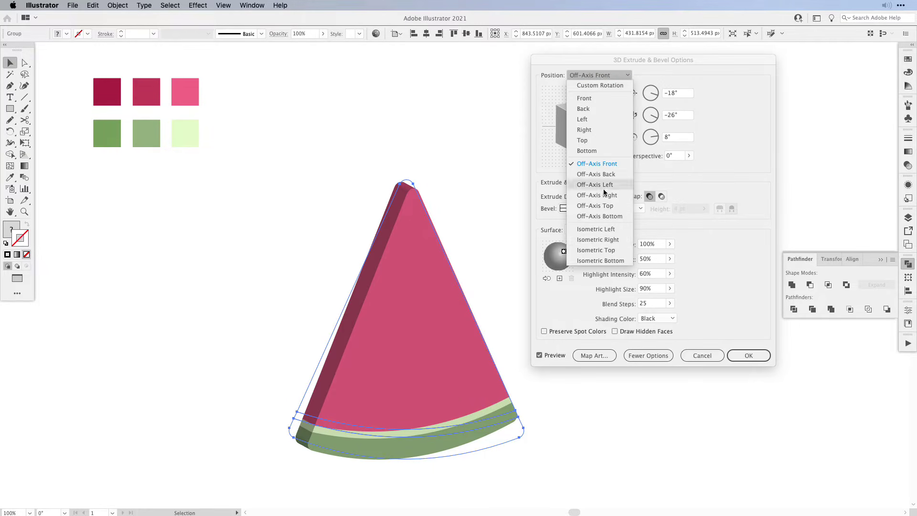
pyautogui.click(613, 244)
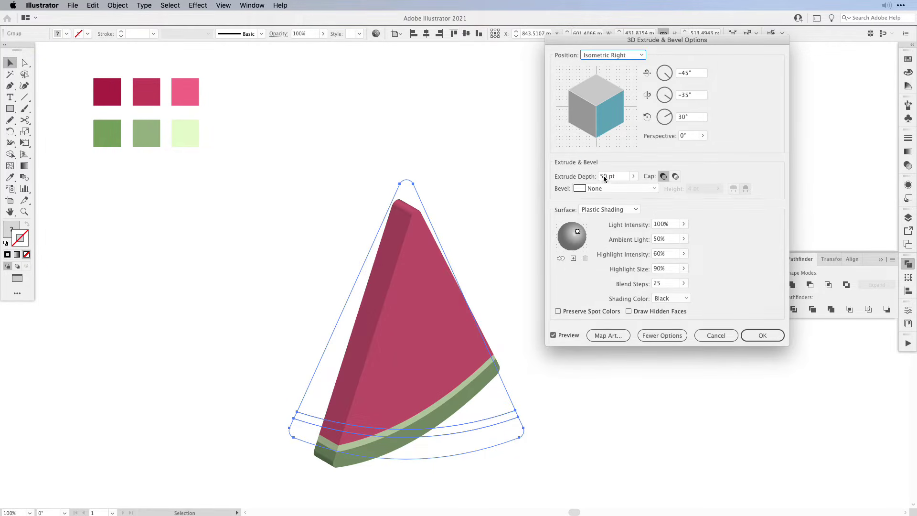
# Step: Set the extrude depth to 120 pt and the surface to No Shading for the 3D slice
pyautogui.doubleClick(601, 177)
pyautogui.click(620, 210)
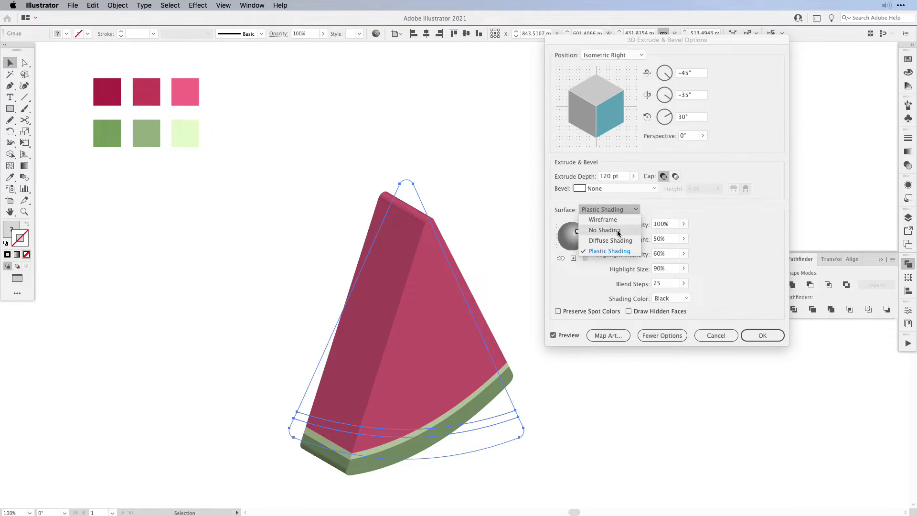
pyautogui.click(617, 232)
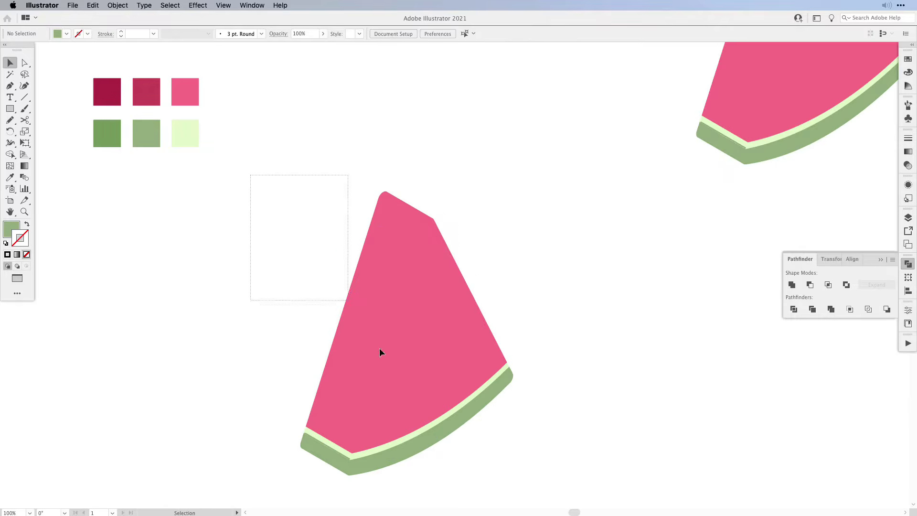
# Step: Expand the appearance of the central 3D slice into editable paths
pyautogui.click(379, 347)
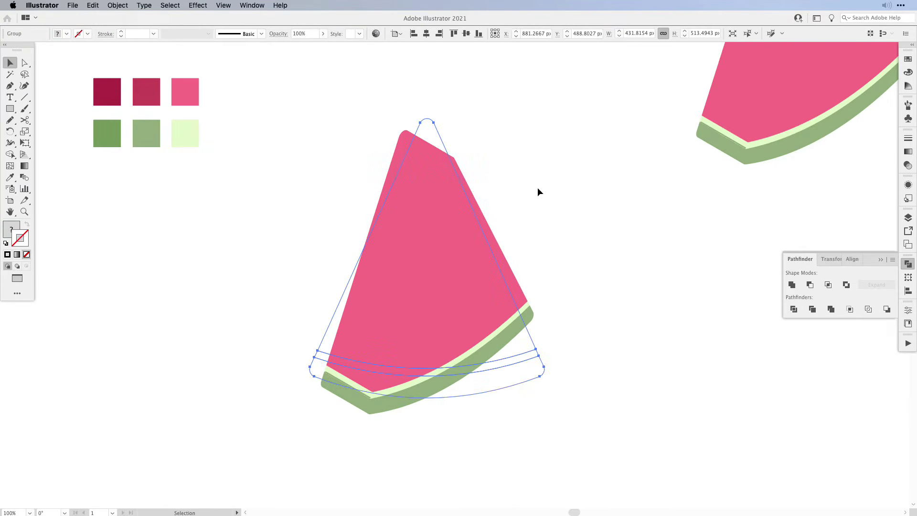
pyautogui.click(113, 4)
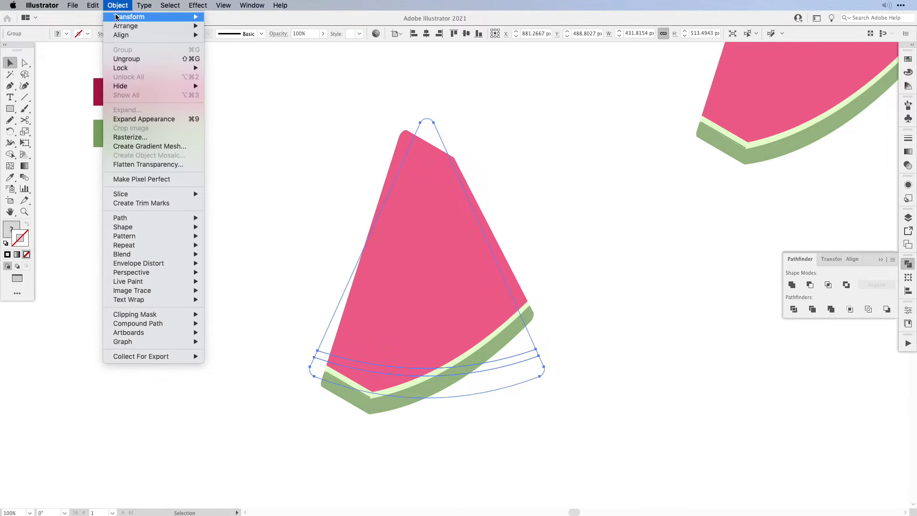
pyautogui.click(138, 120)
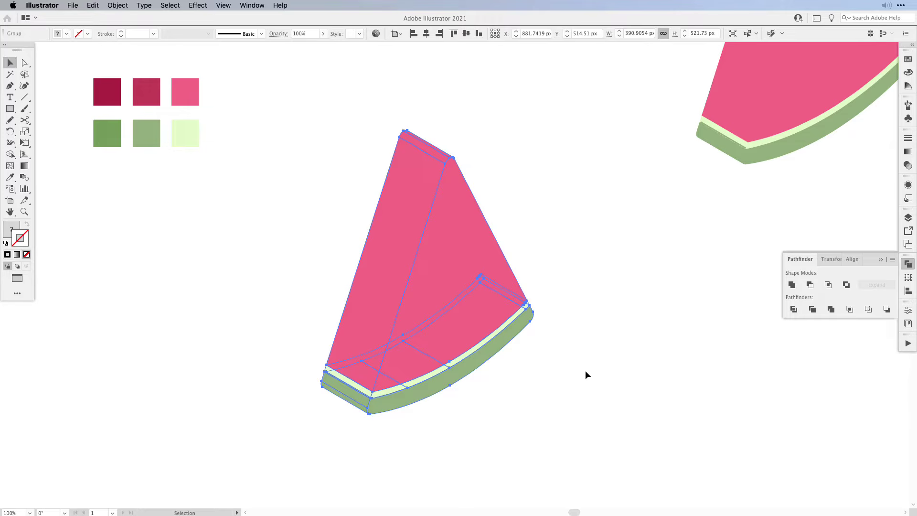
# Step: Merge the fragments of the pink side face and those of the pink front face with the Shape Builder tool
pyautogui.click(9, 155)
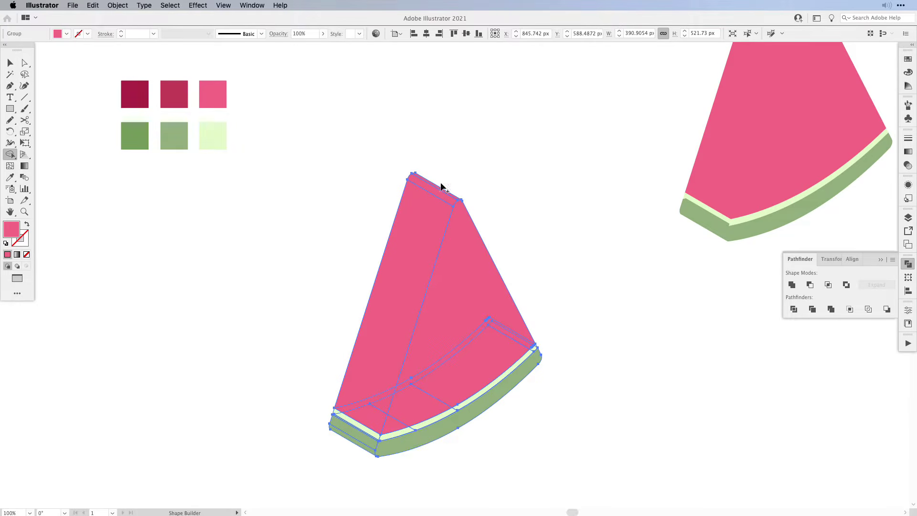
pyautogui.moveTo(441, 185)
pyautogui.mouseDown()
pyautogui.moveTo(359, 301)
pyautogui.moveTo(356, 404)
pyautogui.moveTo(369, 420)
pyautogui.moveTo(383, 402)
pyautogui.mouseUp()
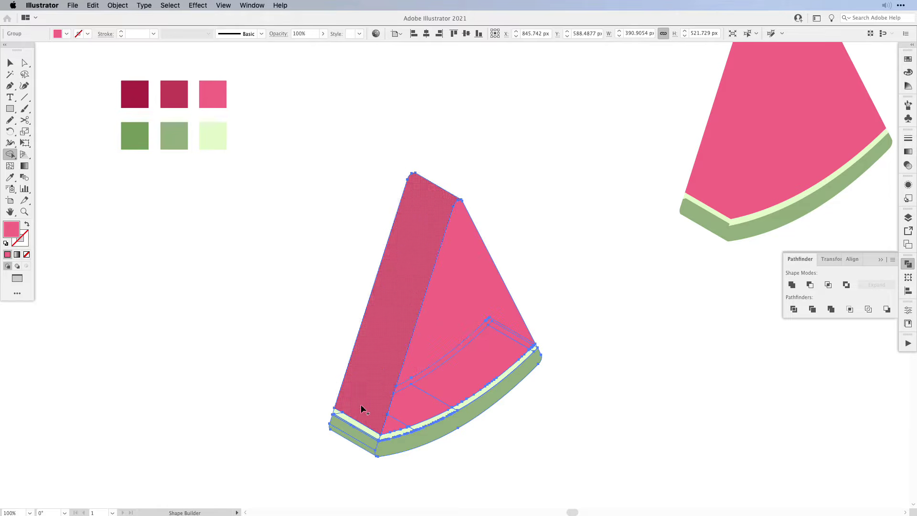
pyautogui.moveTo(467, 270)
pyautogui.mouseDown()
pyautogui.moveTo(458, 320)
pyautogui.moveTo(390, 427)
pyautogui.moveTo(511, 329)
pyautogui.mouseUp()
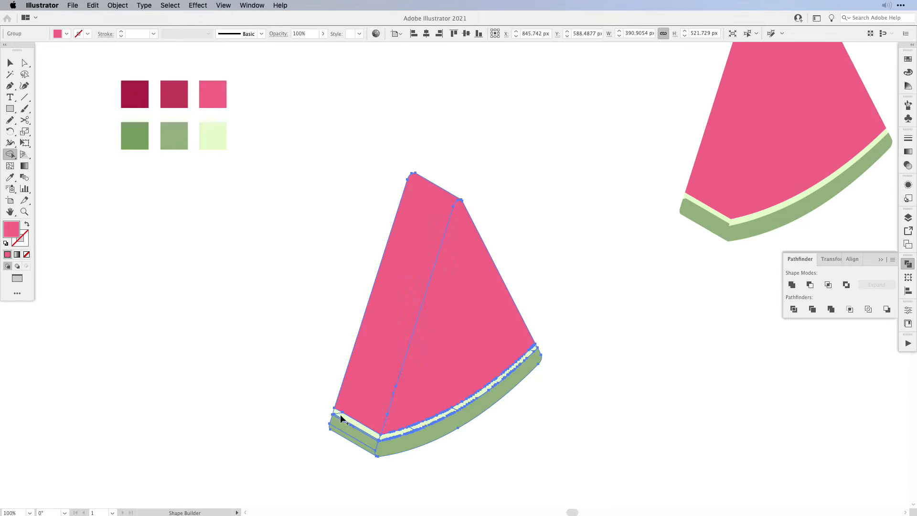
# Step: Merge the pale rind fragments on the side and front faces separately, and the green rind fragments on the side face
pyautogui.press('super+equal')
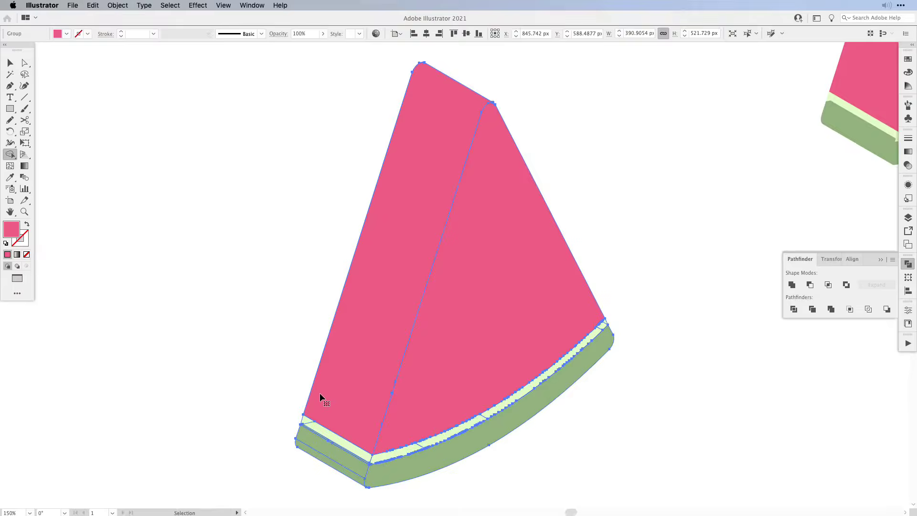
pyautogui.press('super+equal')
pyautogui.press('super+equal')
pyautogui.moveTo(463, 361); pyautogui.dragTo(564, 60)
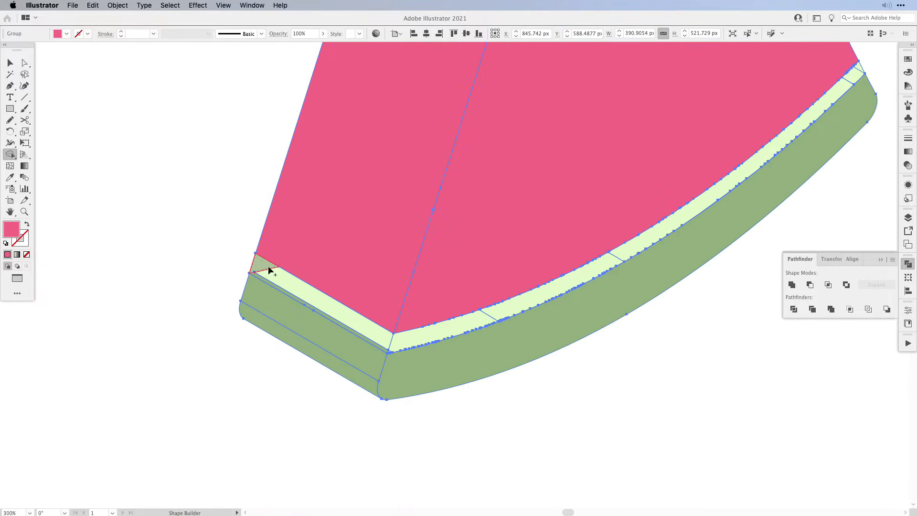
pyautogui.moveTo(269, 271); pyautogui.dragTo(272, 285)
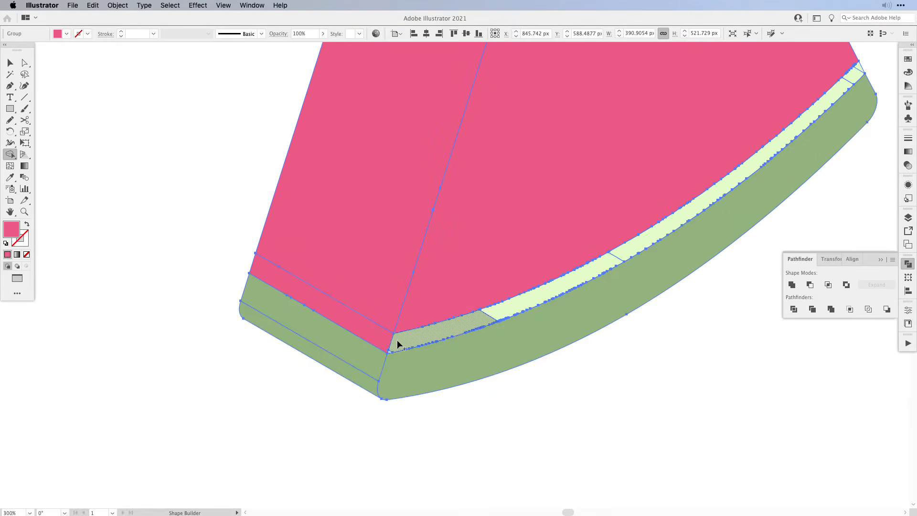
pyautogui.moveTo(390, 353)
pyautogui.mouseDown()
pyautogui.moveTo(526, 309)
pyautogui.moveTo(654, 237)
pyautogui.moveTo(854, 72)
pyautogui.moveTo(857, 84)
pyautogui.mouseUp()
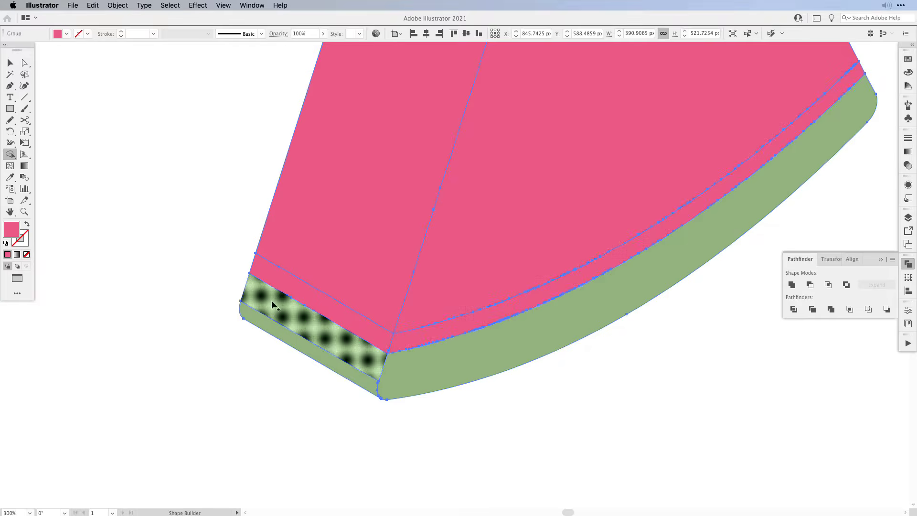
pyautogui.moveTo(272, 303); pyautogui.dragTo(270, 334)
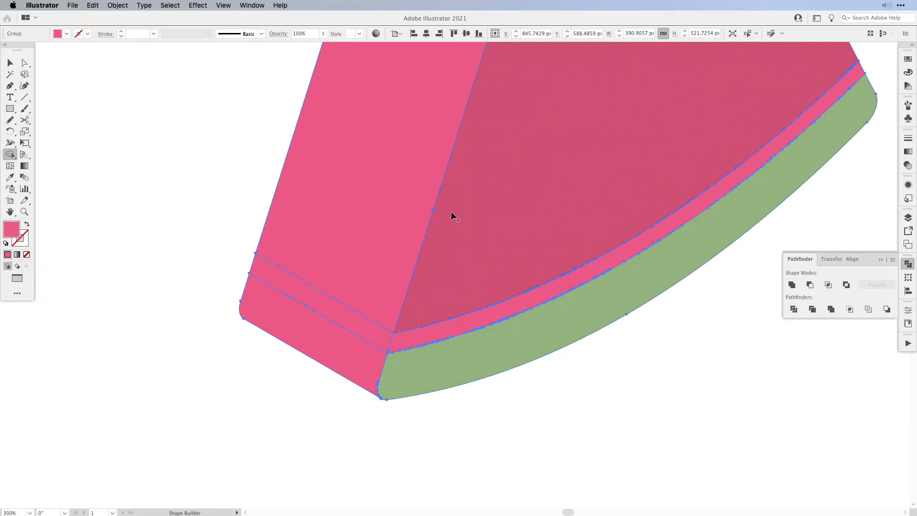
# Step: Fill the pink side face of the central slice with the darker crimson swatch colour
pyautogui.press('super+1')
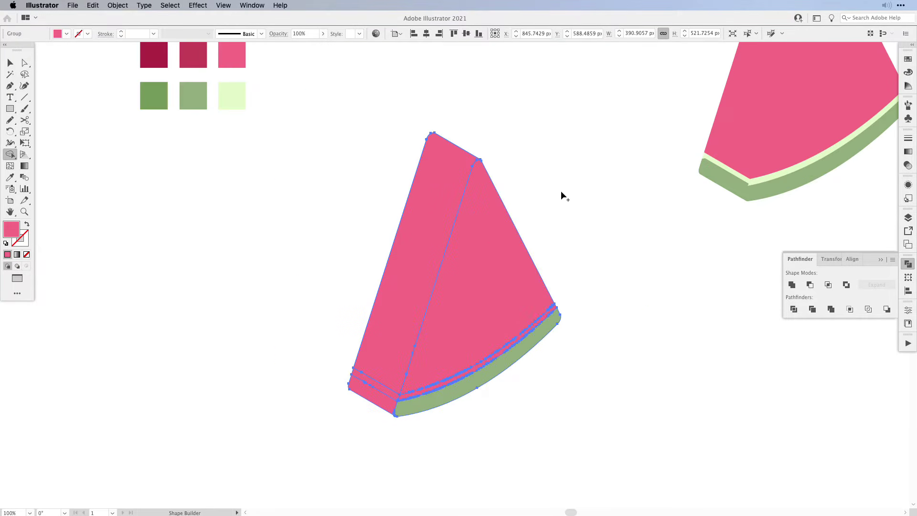
pyautogui.press('a')
pyautogui.click(578, 173)
pyautogui.click(505, 279)
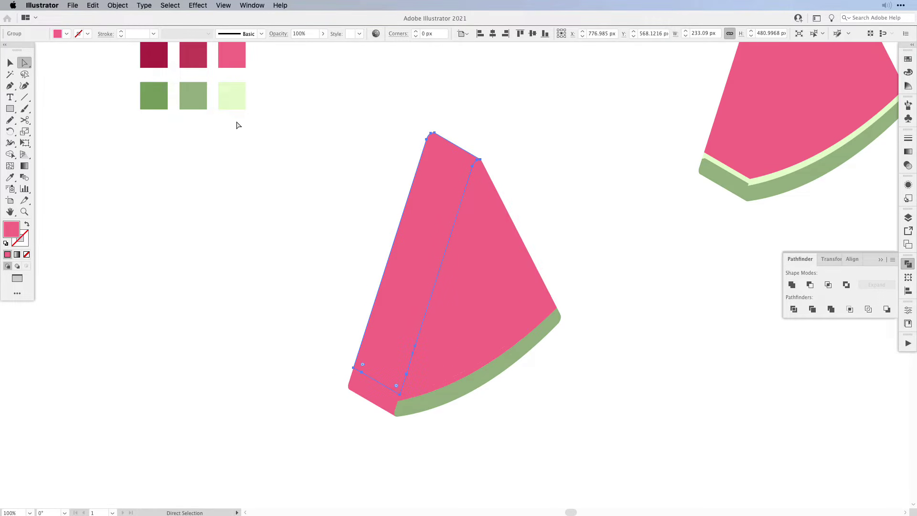
pyautogui.press('i')
pyautogui.click(190, 55)
pyautogui.press('w')
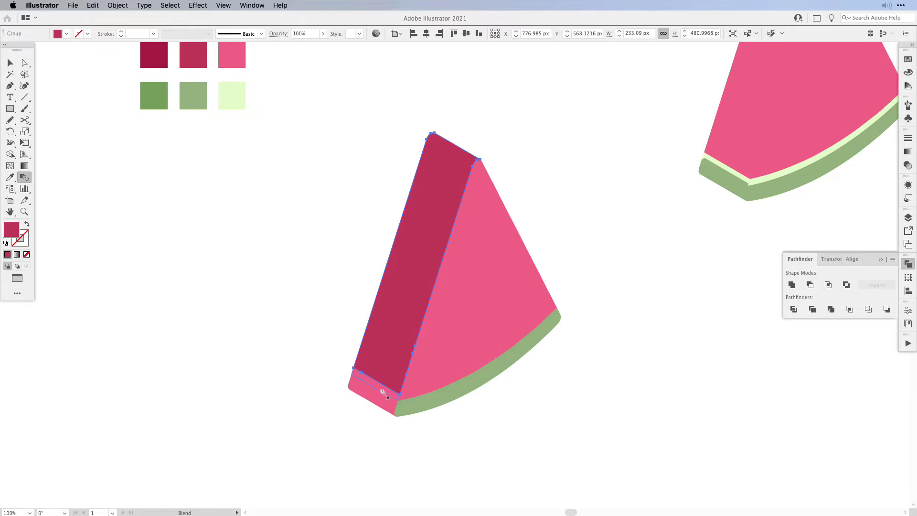
# Step: Fill the inner rind strip on the front face with the pale green swatch and the side face's outer rind with the dark green swatch
pyautogui.press('a')
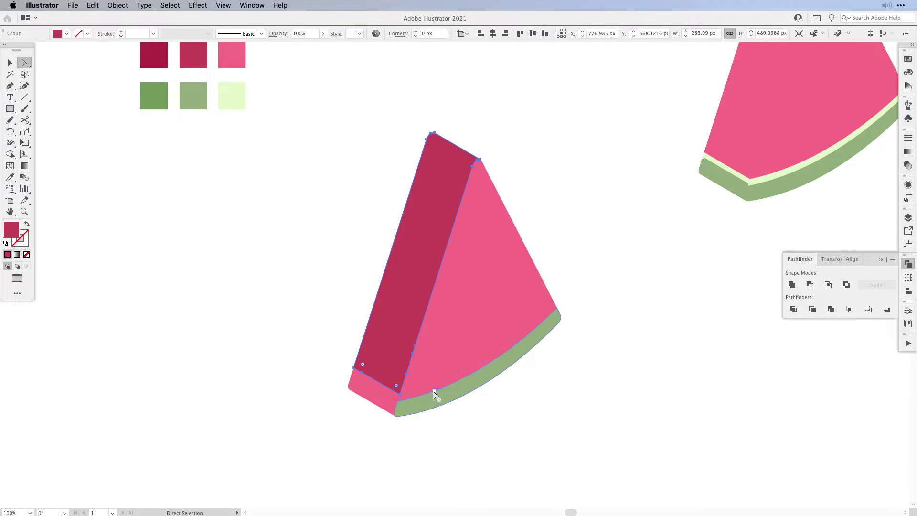
pyautogui.click(434, 393)
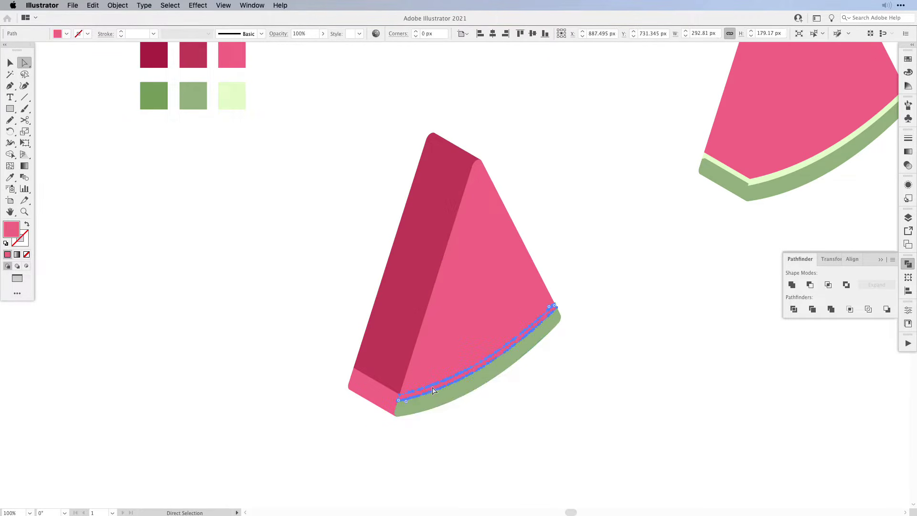
pyautogui.press('i')
pyautogui.click(232, 100)
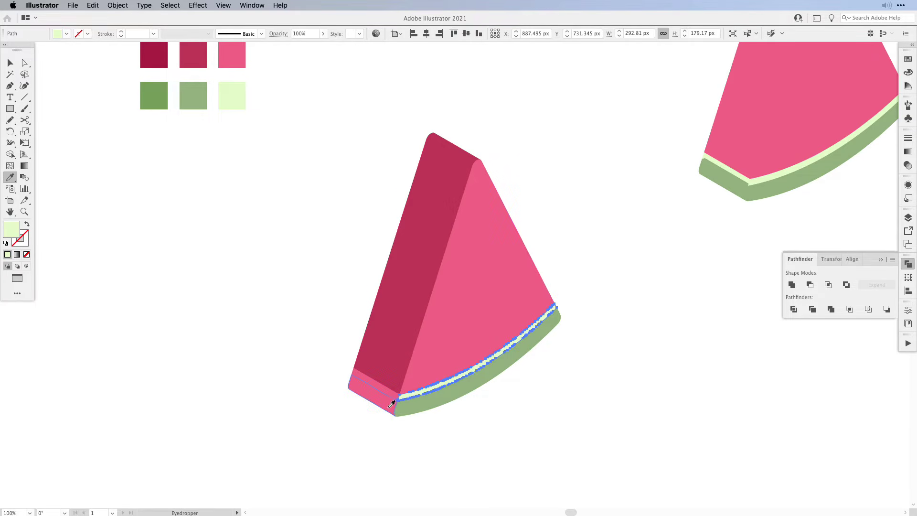
pyautogui.keyDown('super'); pyautogui.click(380, 391); pyautogui.keyUp('super')
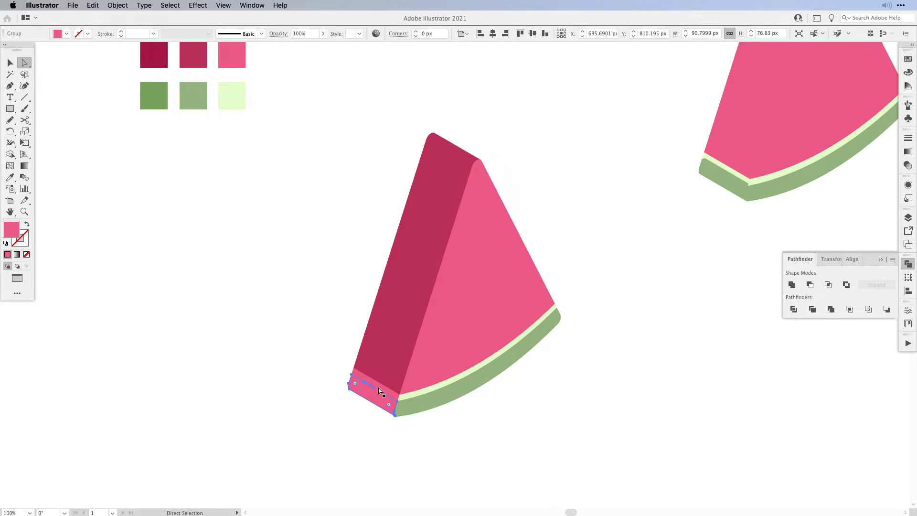
pyautogui.click(162, 98)
# Step: Fill the side face's inner rind strip with the front strip's pale green, darkened to 22% saturation and 91% brightness
pyautogui.press('a')
pyautogui.press('i')
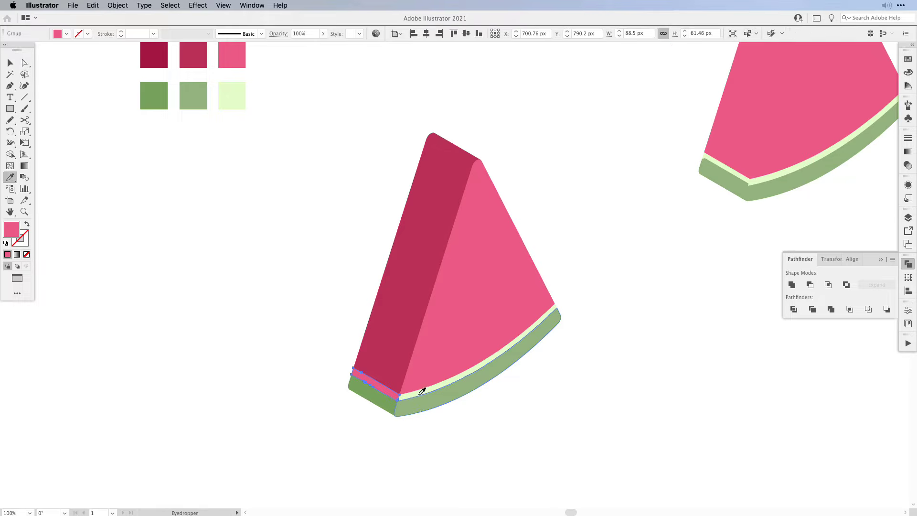
pyautogui.click(419, 387)
pyautogui.doubleClick(12, 232)
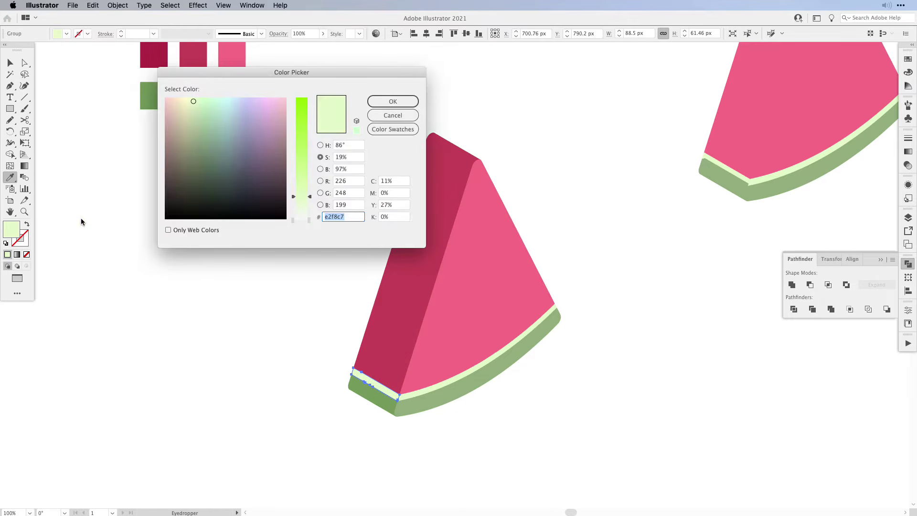
pyautogui.moveTo(309, 198); pyautogui.dragTo(311, 194)
pyautogui.click(320, 169)
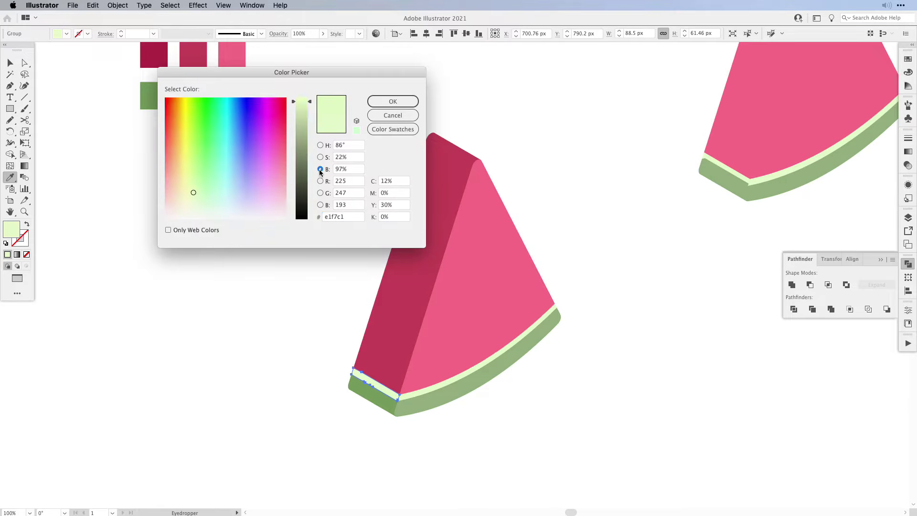
pyautogui.moveTo(309, 104); pyautogui.dragTo(310, 109)
pyautogui.click(395, 102)
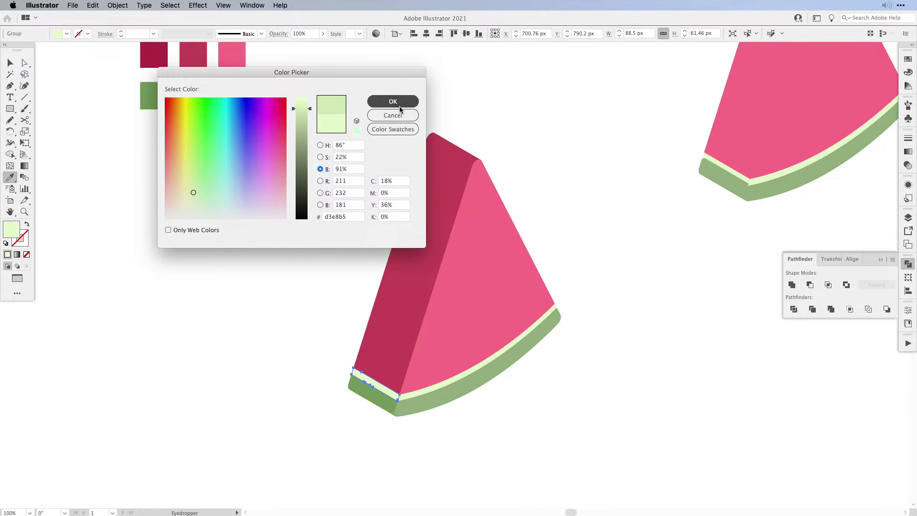
pyautogui.press('a')
pyautogui.click(282, 354)
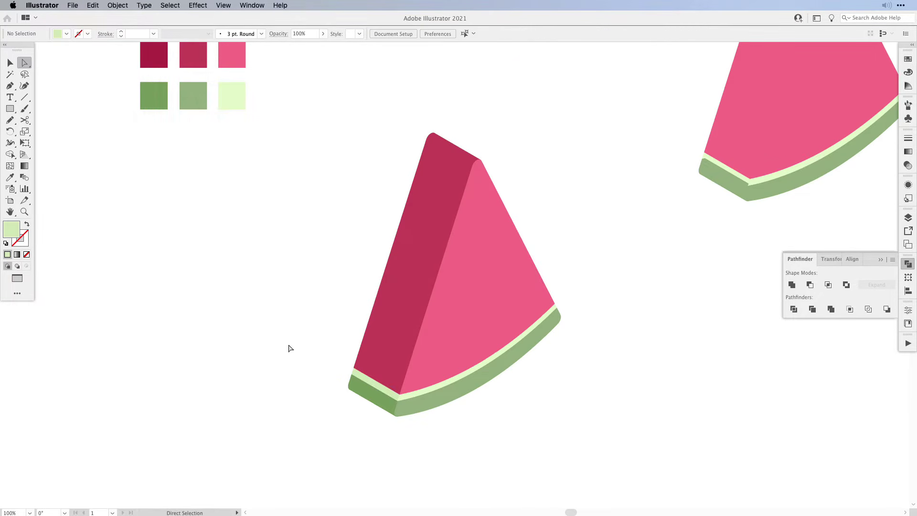
# Step: Hide the central slice's pink faces and rind faces one at a time to isolate stray fragments
pyautogui.press('v')
pyautogui.press('a')
pyautogui.click(477, 277)
pyautogui.press('Delete')
pyautogui.click(421, 245)
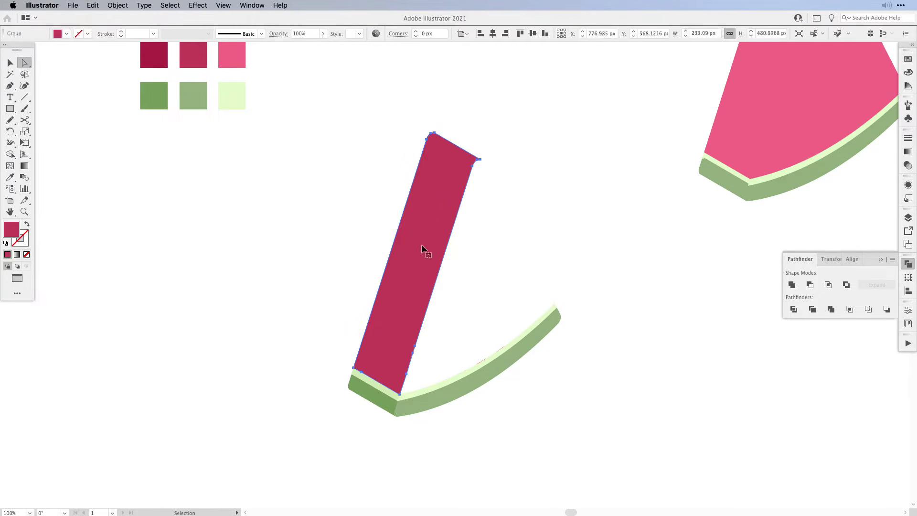
pyautogui.press('Delete')
pyautogui.click(382, 389)
pyautogui.click(413, 395)
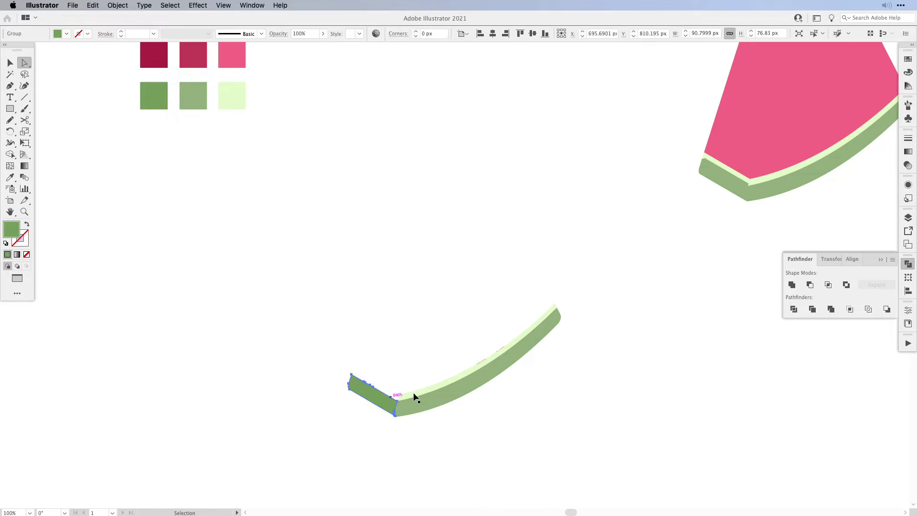
pyautogui.press('Delete')
pyautogui.click(426, 398)
pyautogui.press('Delete')
pyautogui.click(423, 395)
pyautogui.press('Delete')
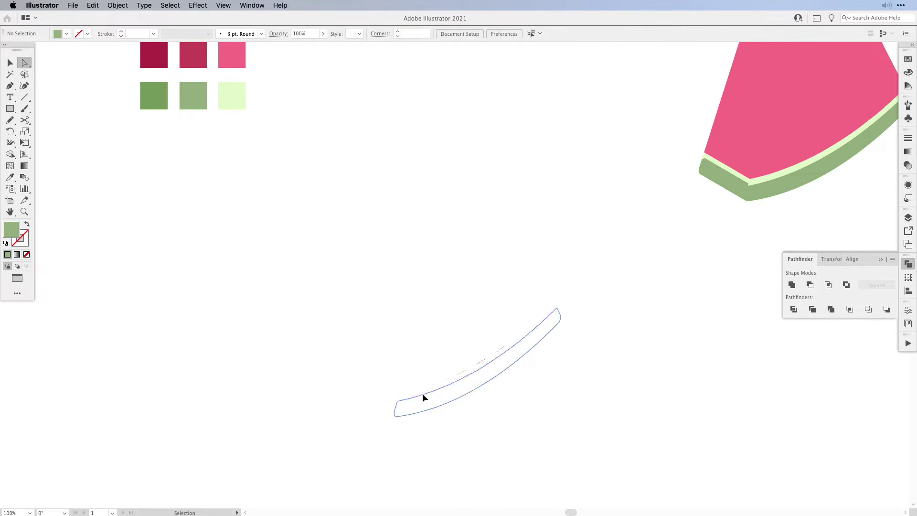
# Step: Delete the stray fragments left around the hidden slice and show all hidden faces again
pyautogui.moveTo(295, 234); pyautogui.dragTo(641, 492)
pyautogui.press('Delete')
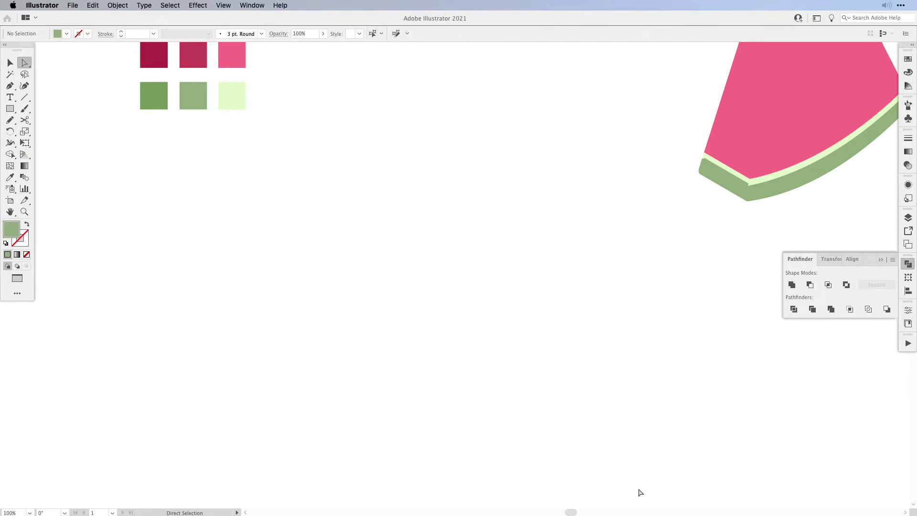
pyautogui.click(118, 5)
pyautogui.click(127, 94)
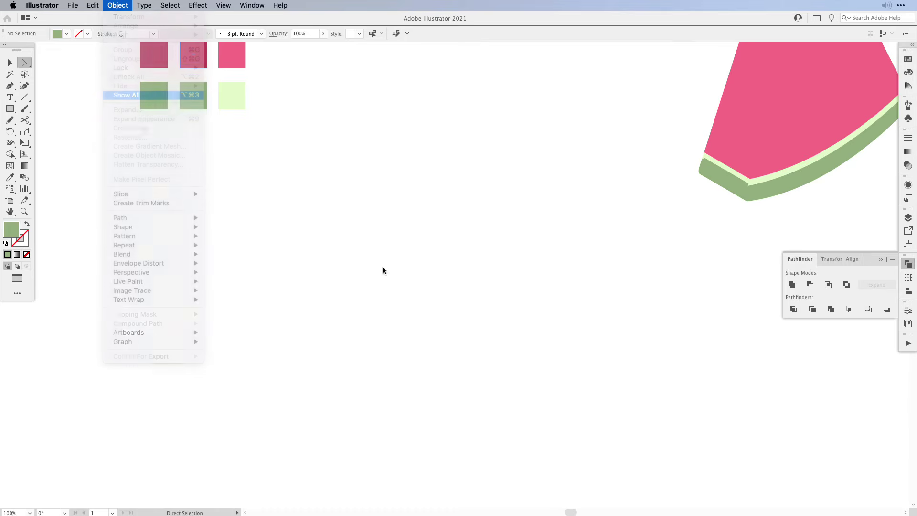
pyautogui.click(616, 316)
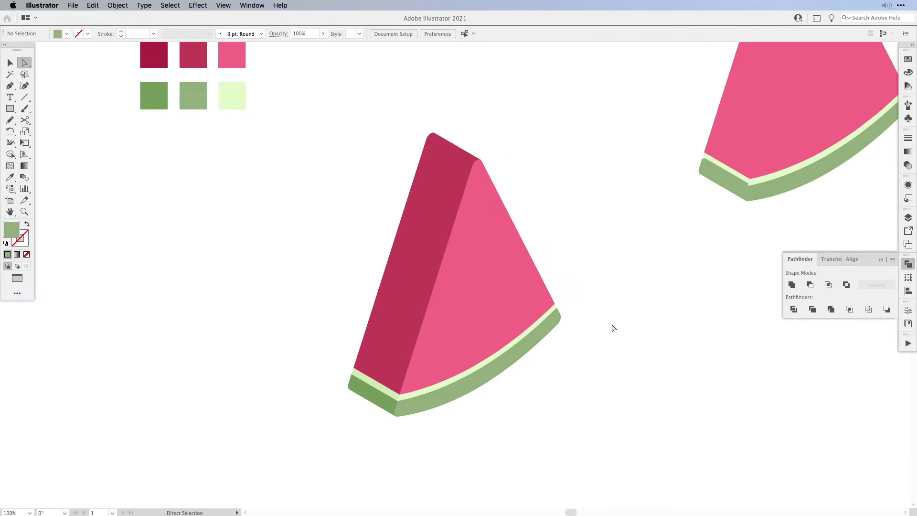
# Step: Simplify the pink front face's path with the curve setting at 100% and an adjusted corner point angle threshold
pyautogui.click(524, 316)
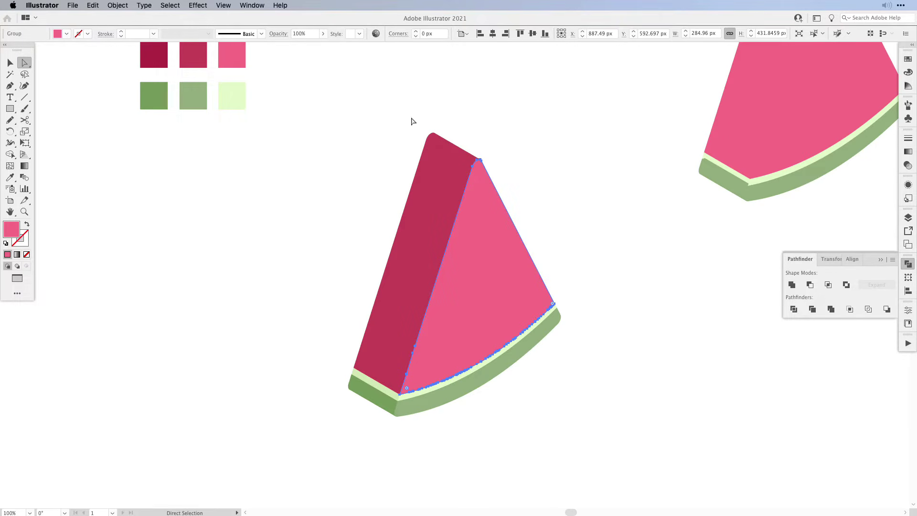
pyautogui.click(122, 6)
pyautogui.moveTo(152, 221)
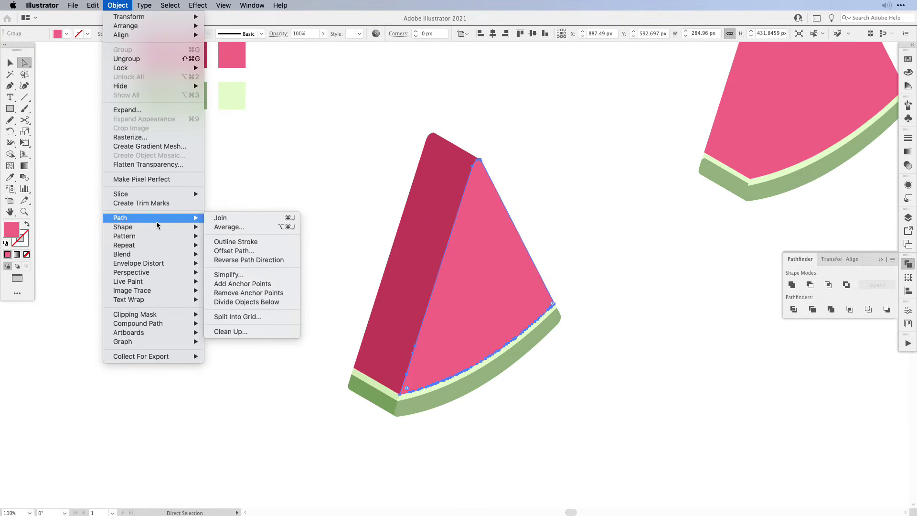
pyautogui.click(260, 279)
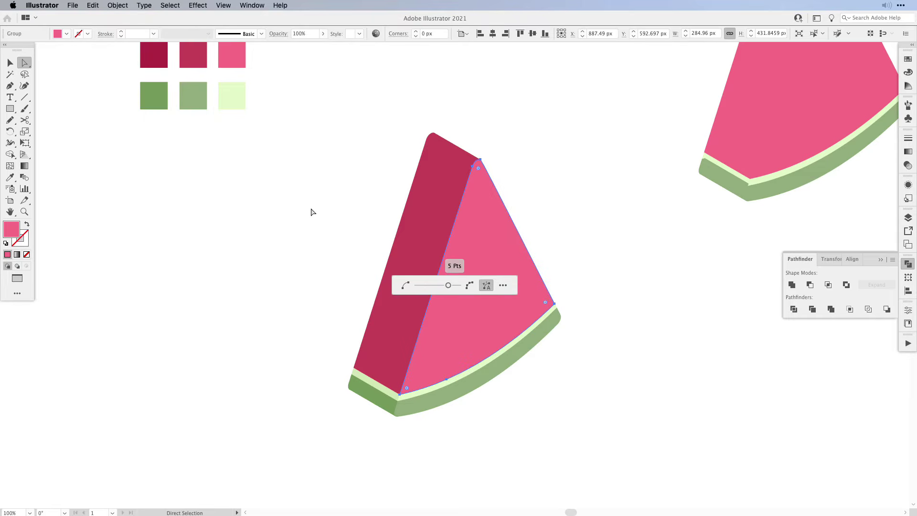
pyautogui.click(502, 287)
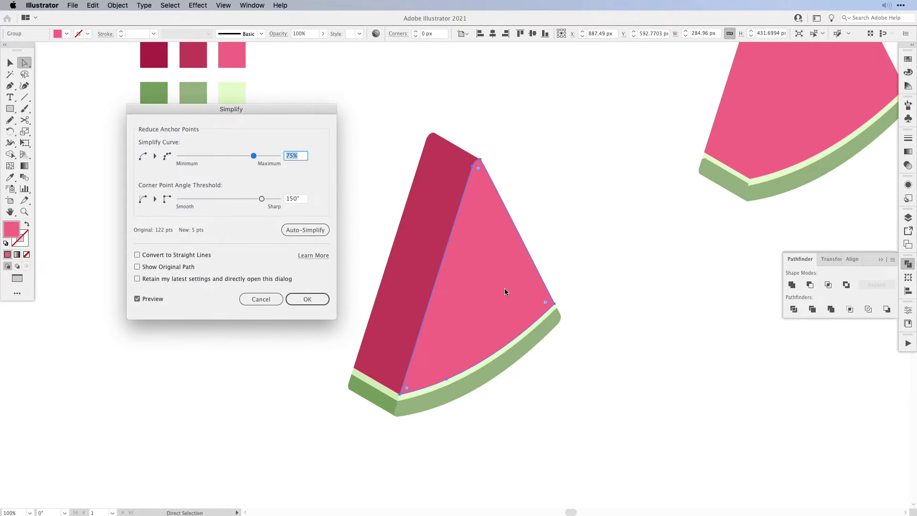
pyautogui.moveTo(267, 120); pyautogui.dragTo(209, 111)
pyautogui.moveTo(196, 146); pyautogui.dragTo(246, 146)
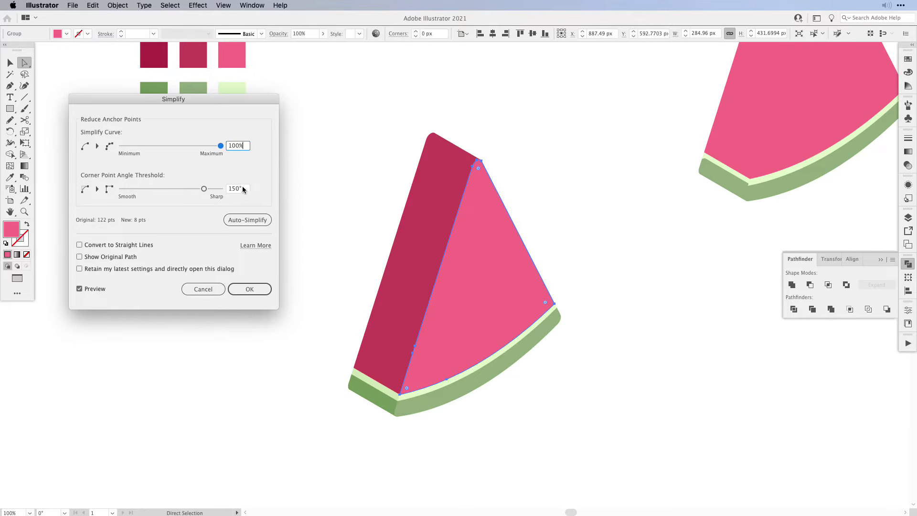
pyautogui.press('Tab')
pyautogui.write('76')
pyautogui.press('Tab')
pyautogui.press('Return')
# Step: Simplify the pale rind strip on the front face with the curve at 100% and the corner point angle threshold at 176°
pyautogui.click(477, 366)
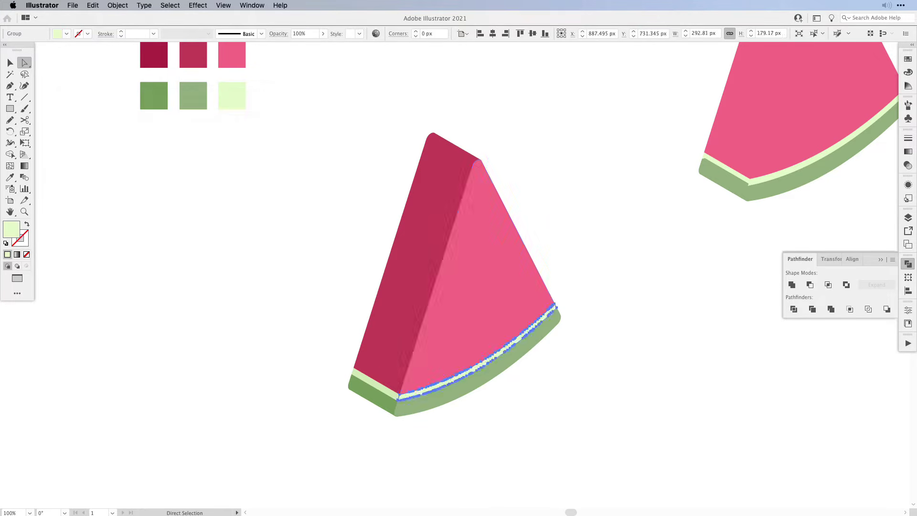
pyautogui.click(501, 411)
pyautogui.click(477, 366)
pyautogui.click(119, 4)
pyautogui.moveTo(120, 217)
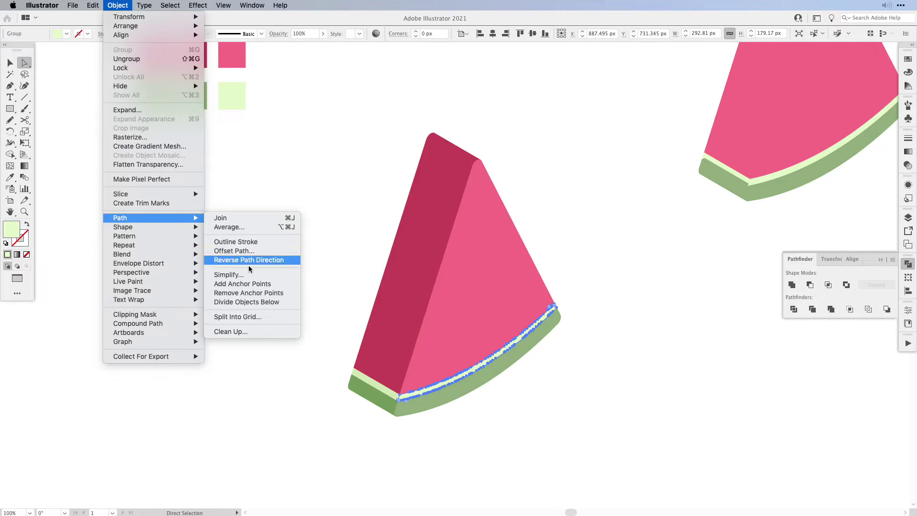
pyautogui.click(230, 273)
pyautogui.click(504, 285)
pyautogui.moveTo(197, 146); pyautogui.dragTo(226, 147)
pyautogui.moveTo(204, 189); pyautogui.dragTo(229, 196)
pyautogui.press('Down')
pyautogui.press('Down')
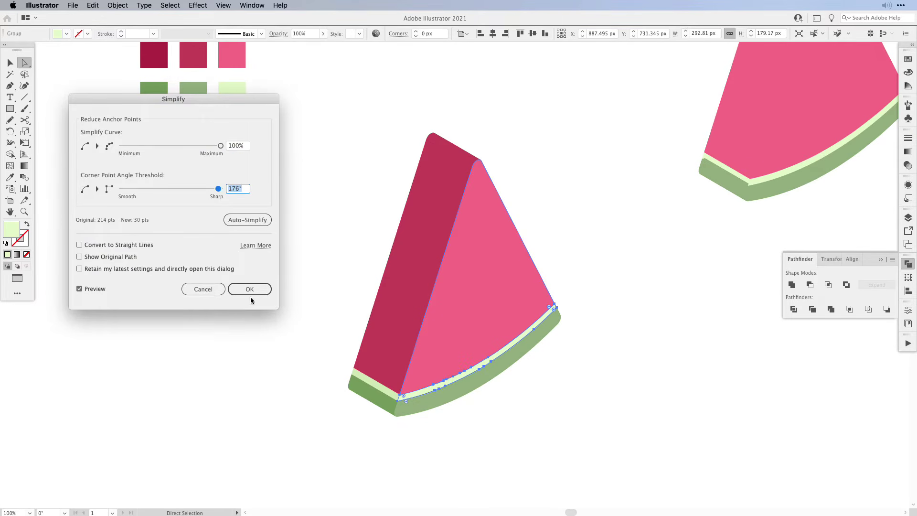
pyautogui.click(251, 293)
# Step: Simplify the path of the green outer rind on the front face
pyautogui.click(372, 393)
pyautogui.click(405, 407)
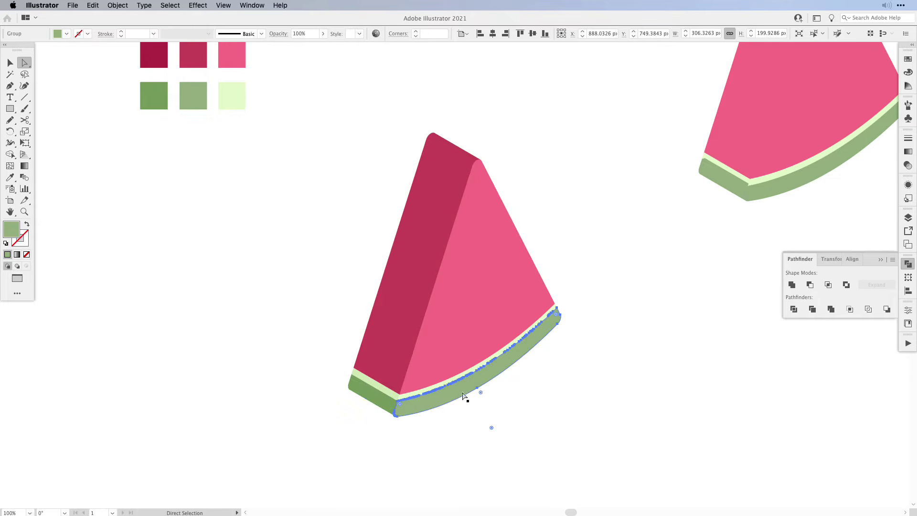
pyautogui.click(118, 5)
pyautogui.moveTo(184, 218)
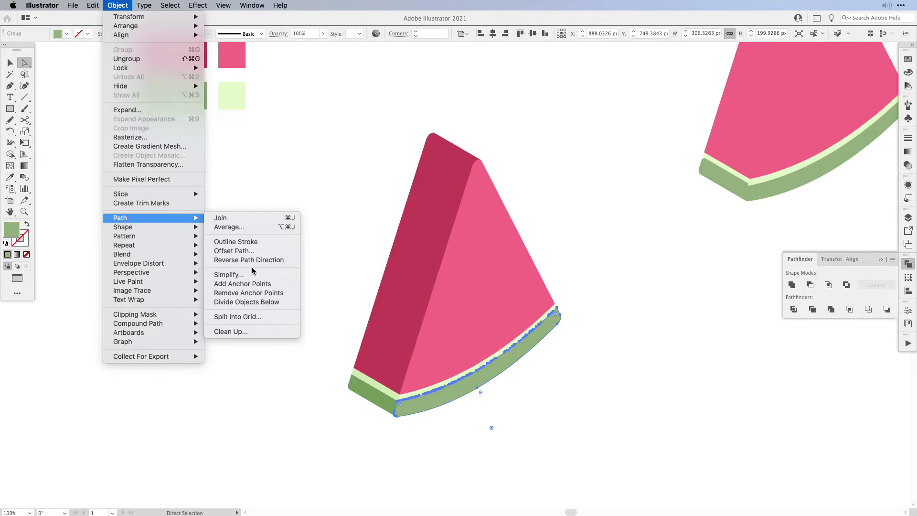
pyautogui.click(253, 273)
pyautogui.click(488, 287)
pyautogui.click(250, 293)
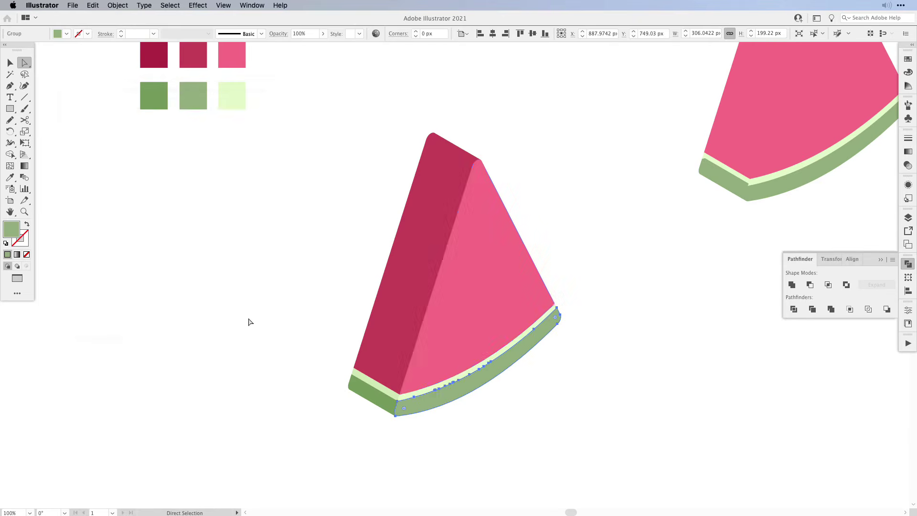
pyautogui.click(248, 321)
# Step: Move the whole slice slightly down and to the left, and give all its faces a 3 pt black stroke
pyautogui.press('v')
pyautogui.moveTo(535, 344)
pyautogui.mouseDown()
pyautogui.moveTo(496, 322)
pyautogui.moveTo(521, 353)
pyautogui.mouseUp()
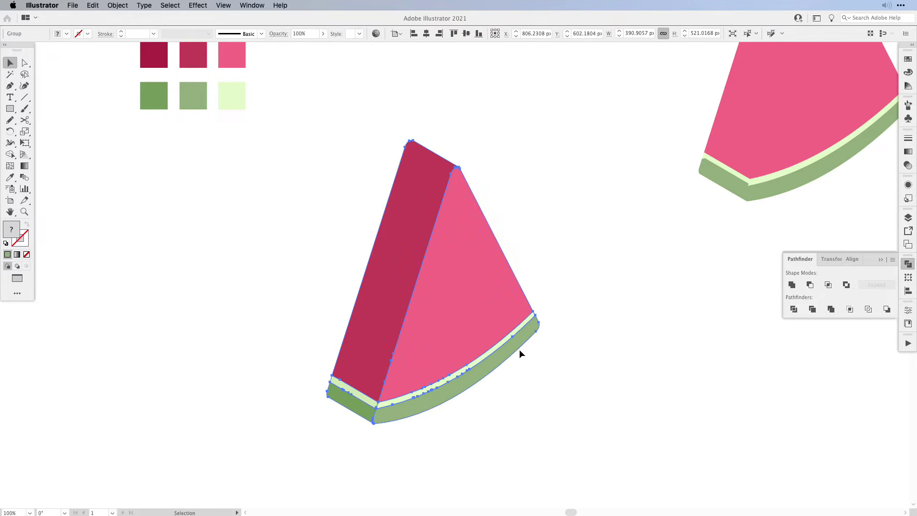
pyautogui.click(24, 244)
pyautogui.click(909, 59)
pyautogui.click(832, 88)
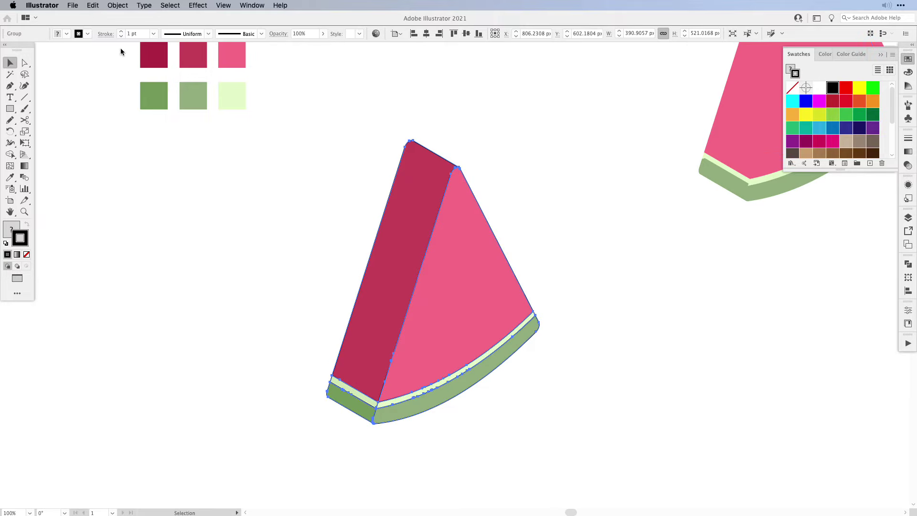
pyautogui.click(121, 31)
pyautogui.click(121, 32)
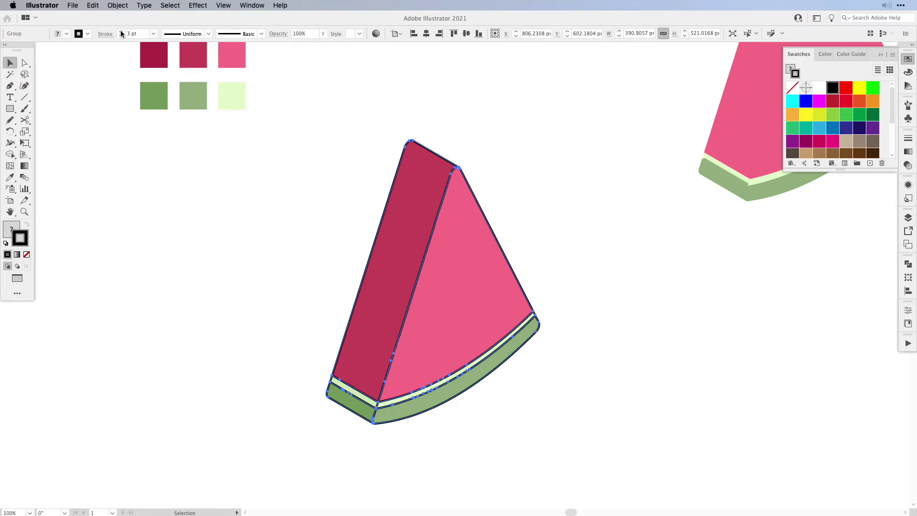
pyautogui.click(614, 381)
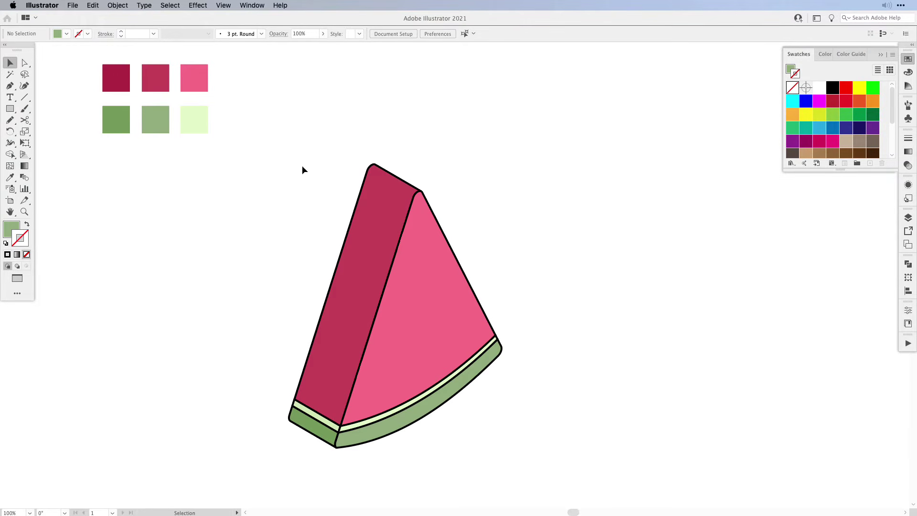
# Step: Set a 1 pt black stroke and no fill as the drawing colours with nothing selected
pyautogui.click(15, 244)
pyautogui.click(7, 255)
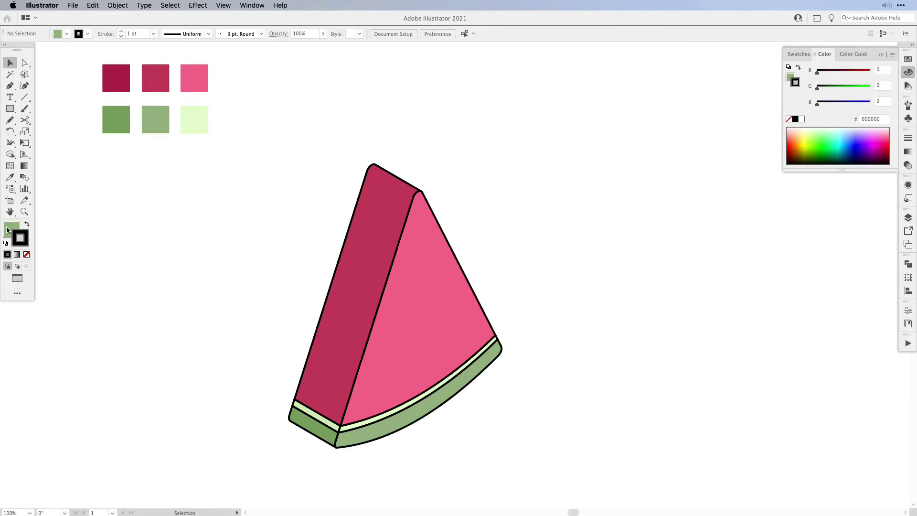
pyautogui.click(7, 229)
pyautogui.press('/')
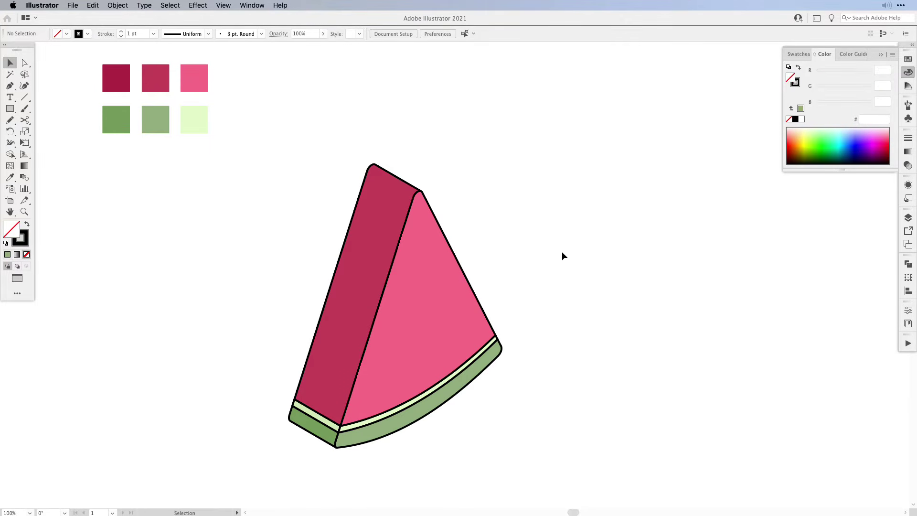
# Step: Draw a small unfilled rectangle about 41 px wide and 6 px high beside the slice and start bending its long edges into curves
pyautogui.press('m')
pyautogui.press('super+equal')
pyautogui.moveTo(429, 197); pyautogui.dragTo(476, 203)
pyautogui.press('p')
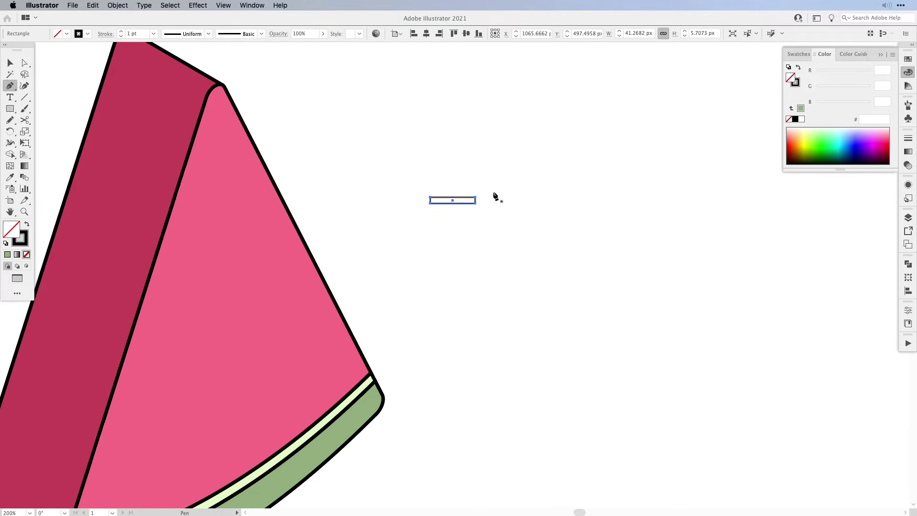
pyautogui.press('alt')
pyautogui.moveTo(455, 202)
pyautogui.mouseDown()
pyautogui.moveTo(454, 219)
pyautogui.moveTo(452, 194)
pyautogui.mouseUp()
# Step: Round the corners of the small curved shape and deepen its lower curve into an open mouth about 24 px high
pyautogui.press('a')
pyautogui.moveTo(406, 163); pyautogui.dragTo(495, 290)
pyautogui.click(461, 221)
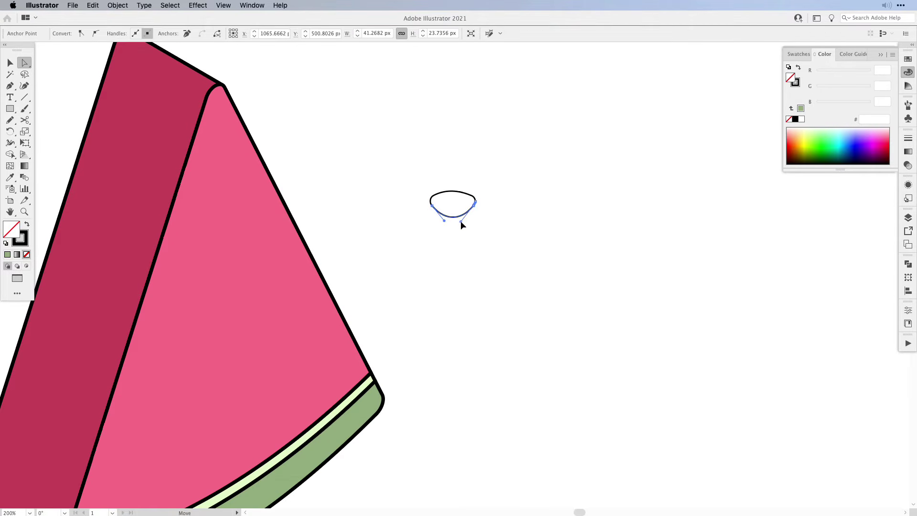
pyautogui.press('v')
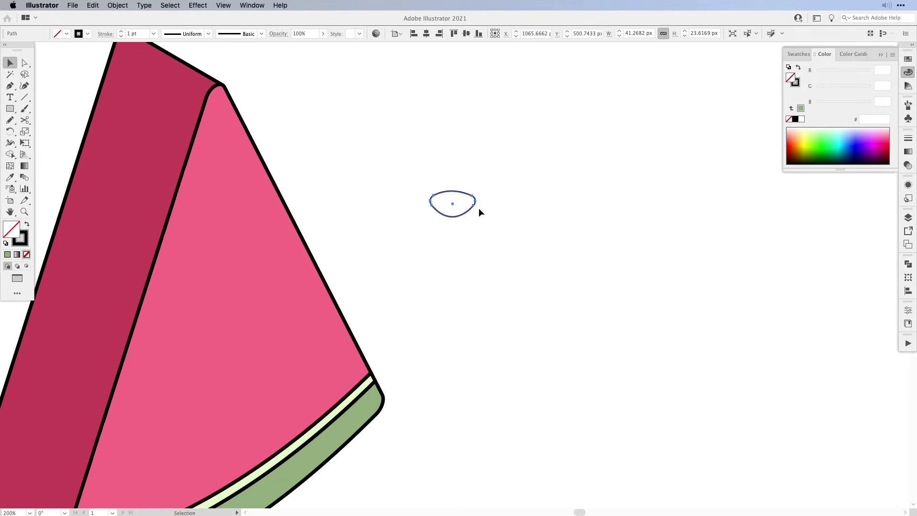
# Step: Give the mouth the dark pink fill of the slice's side face and a 2 pt black stroke
pyautogui.press('i')
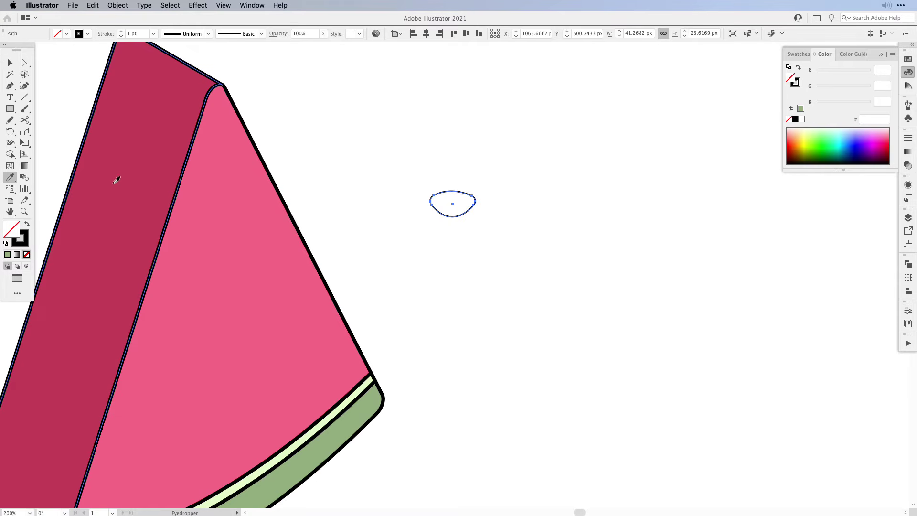
pyautogui.click(120, 181)
pyautogui.press('v')
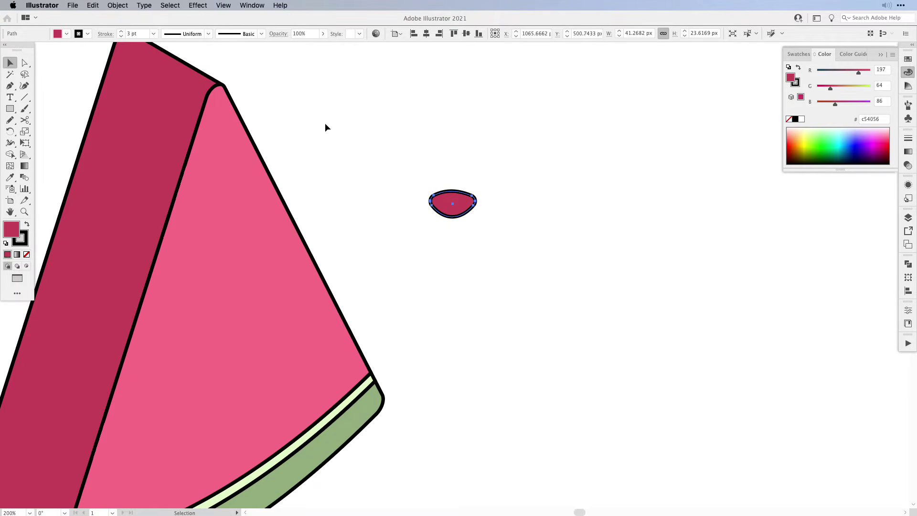
pyautogui.click(153, 34)
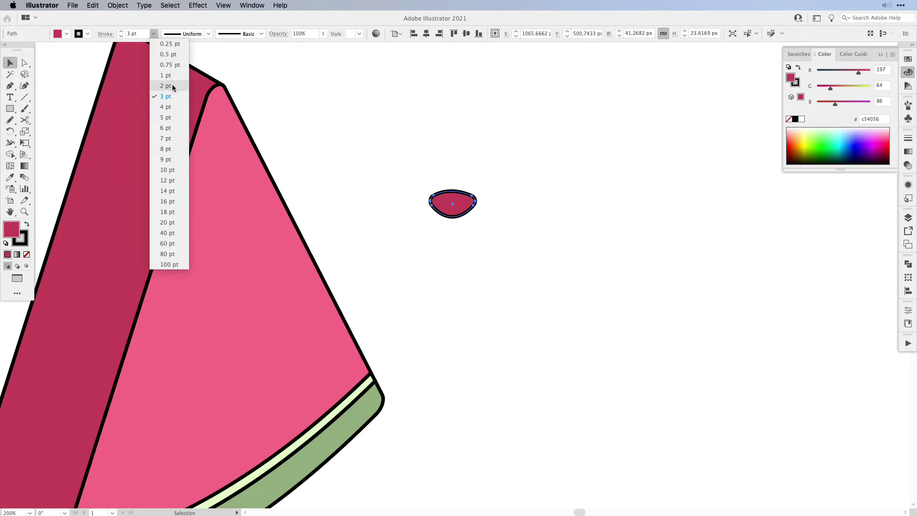
pyautogui.click(166, 86)
pyautogui.click(507, 249)
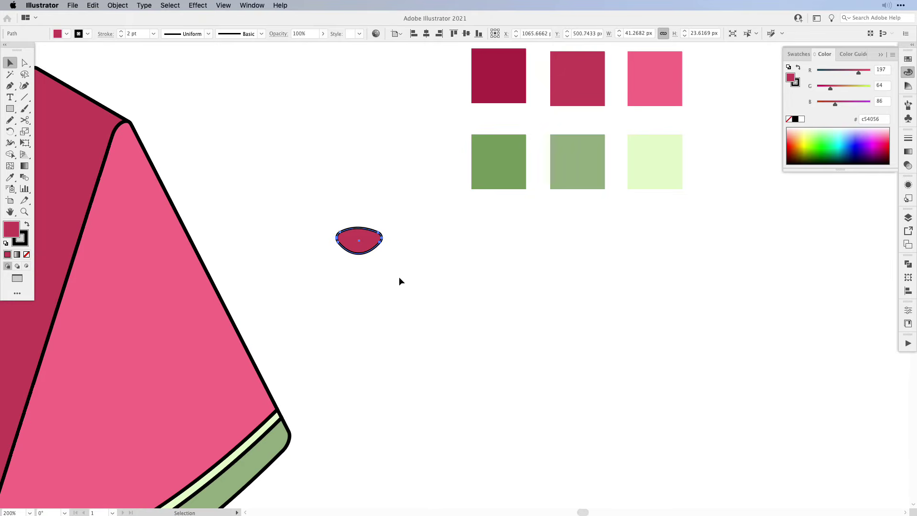
# Step: Draw a tongue inside the mouth as a strokeless circle in the darkest red swatch colour, and return to normal drawing mode
pyautogui.click(26, 267)
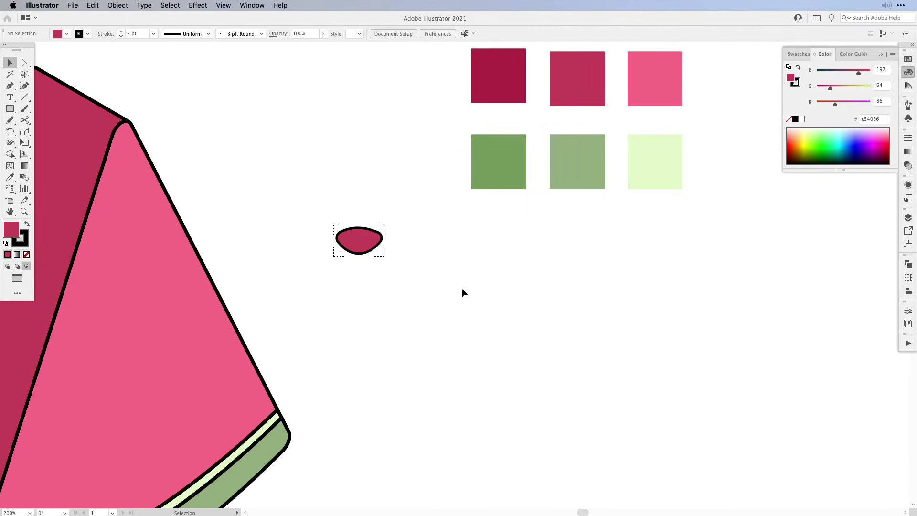
pyautogui.press('i')
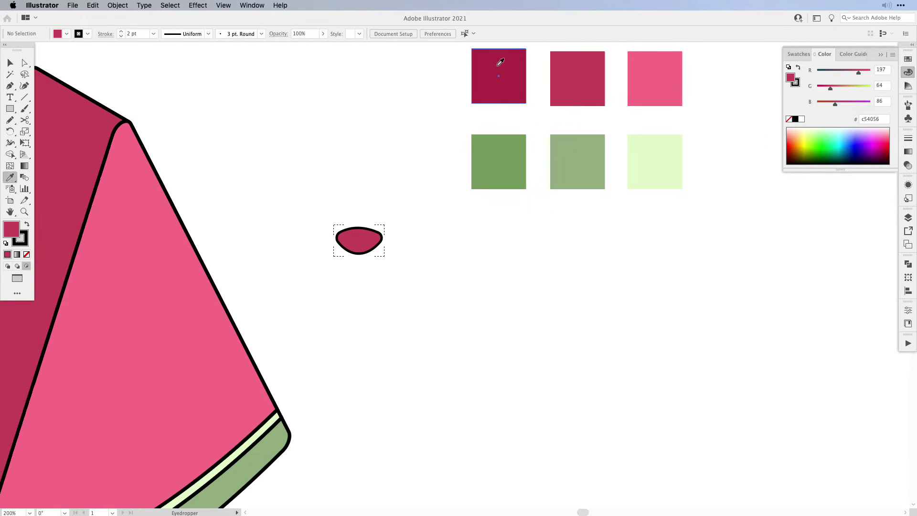
pyautogui.click(498, 62)
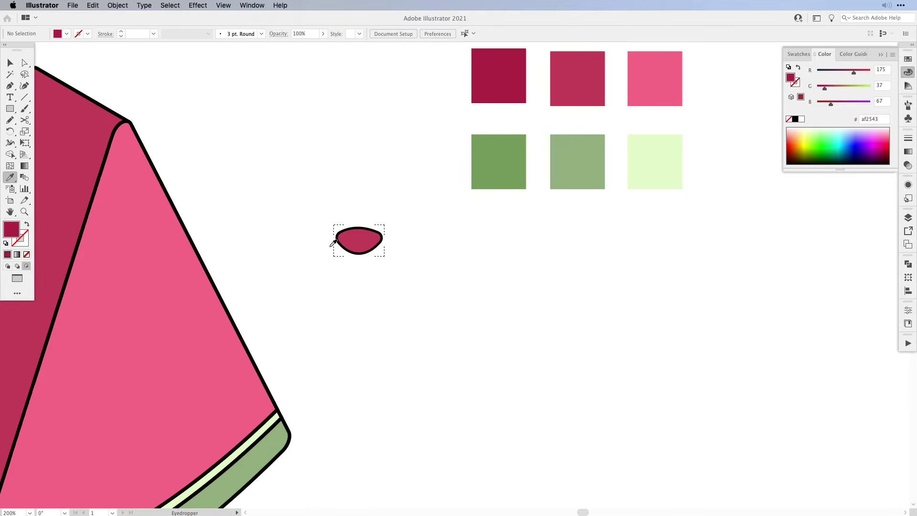
pyautogui.press('l')
pyautogui.moveTo(365, 260); pyautogui.dragTo(364, 255)
pyautogui.press('v')
pyautogui.click(423, 288)
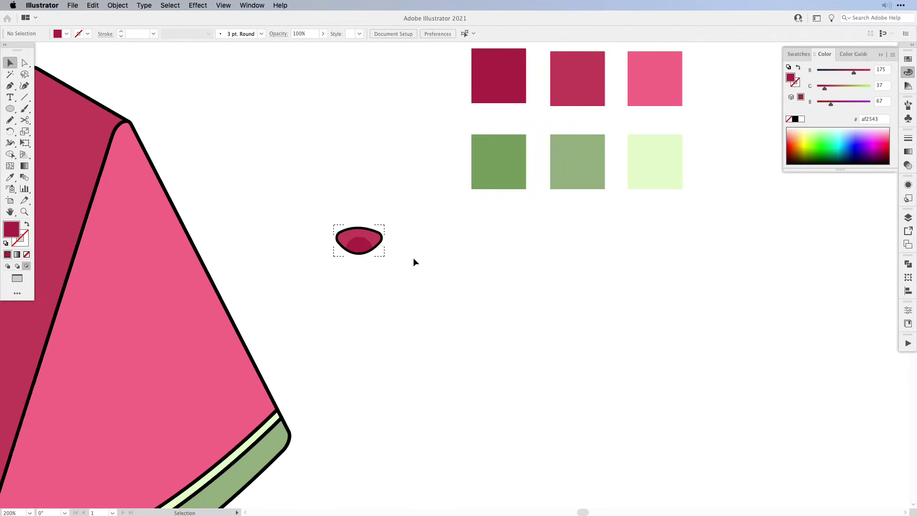
pyautogui.hotkey('shift', 'd')
# Step: Fill the mouth shape with black while keeping the red tongue, and move the mouth down and to the right
pyautogui.click(372, 240)
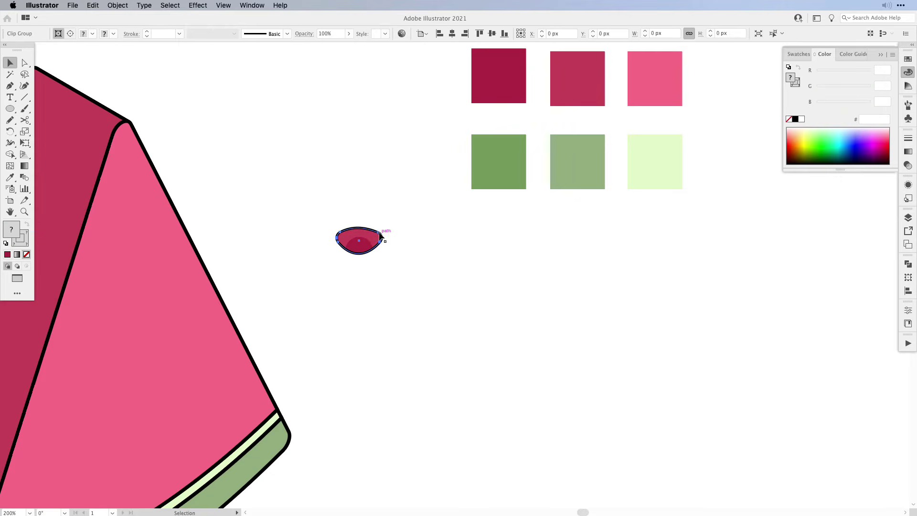
pyautogui.press('a')
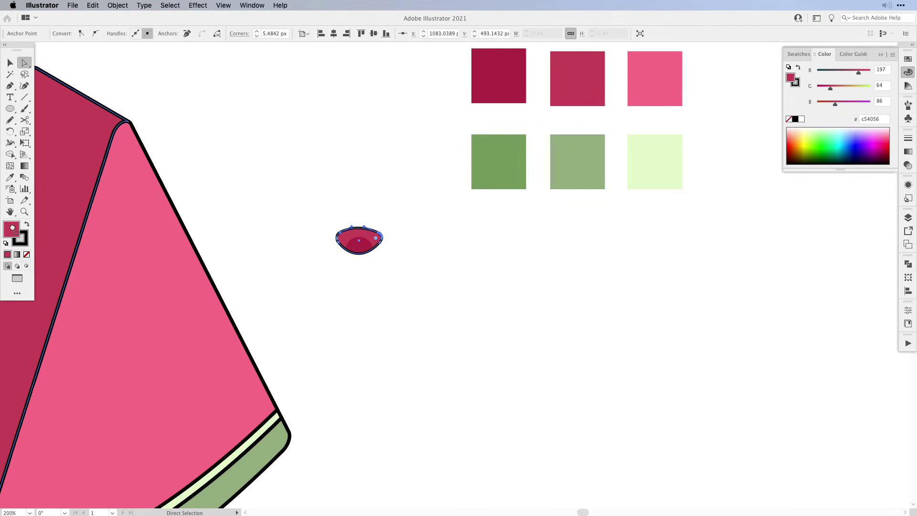
pyautogui.moveTo(21, 239); pyautogui.dragTo(12, 229)
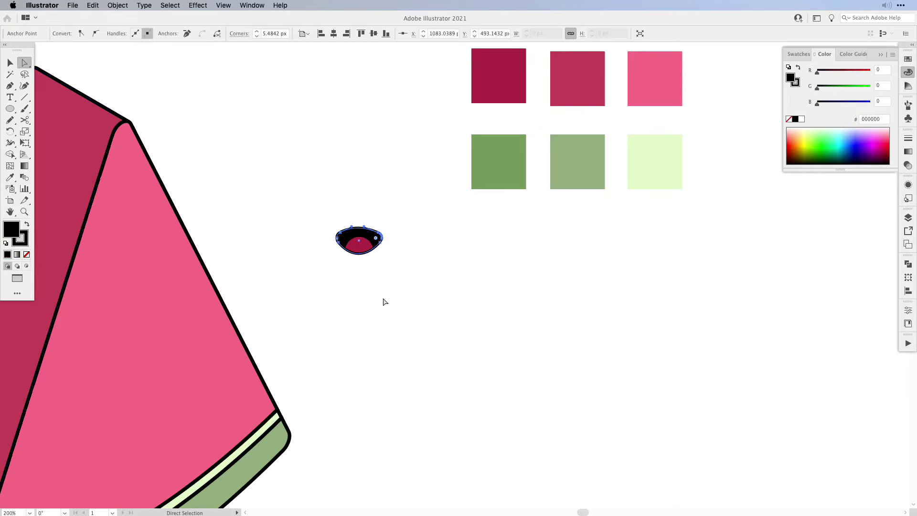
pyautogui.press('v')
pyautogui.moveTo(360, 250); pyautogui.dragTo(461, 365)
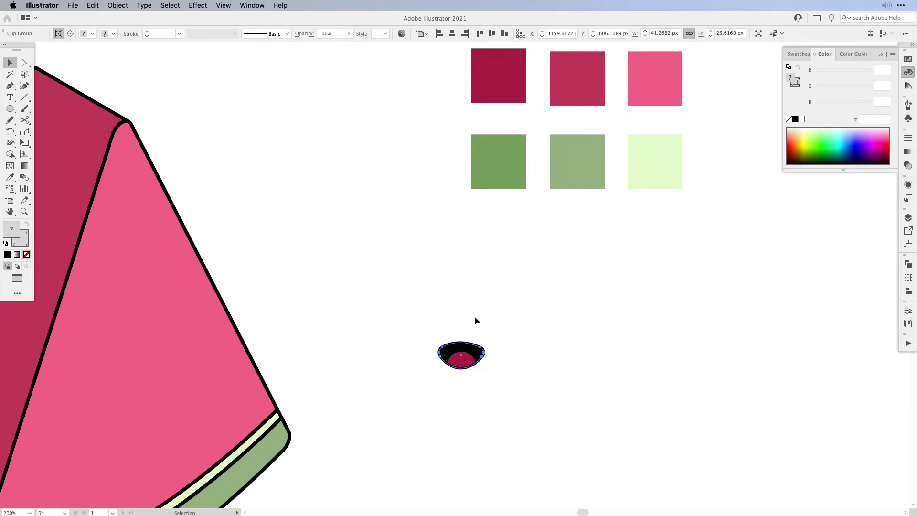
pyautogui.click(499, 292)
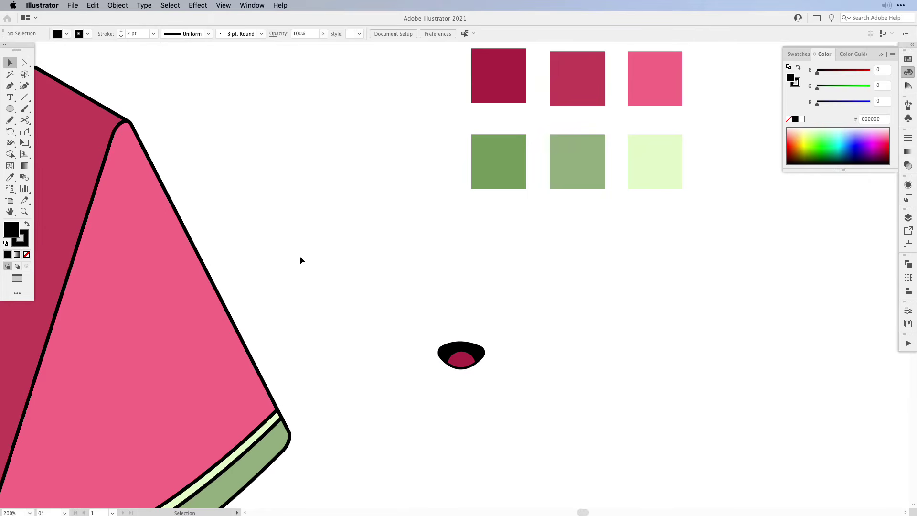
# Step: Draw an unfilled circle about 20 px wide with a 2 pt black stroke above the mouth, and cut away its lower half
pyautogui.click(28, 254)
pyautogui.press('l')
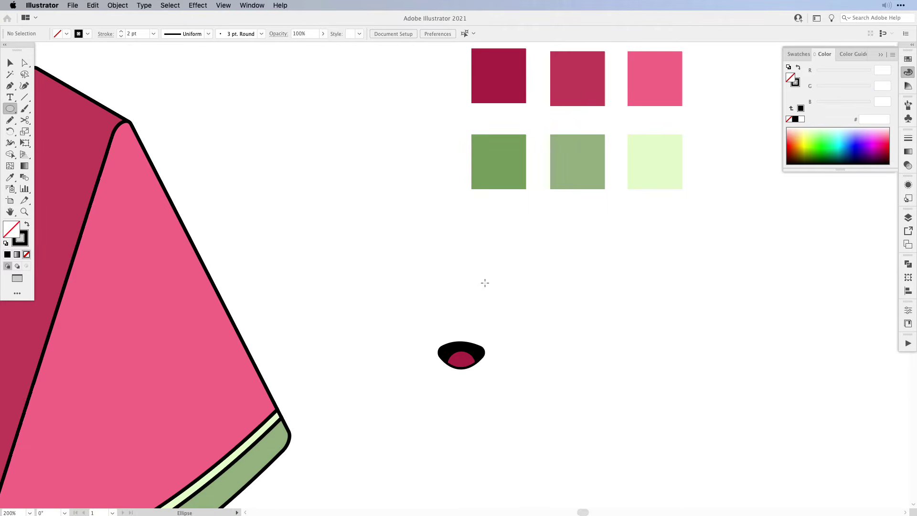
pyautogui.moveTo(505, 284); pyautogui.dragTo(527, 306)
pyautogui.press('c')
pyautogui.click(506, 295)
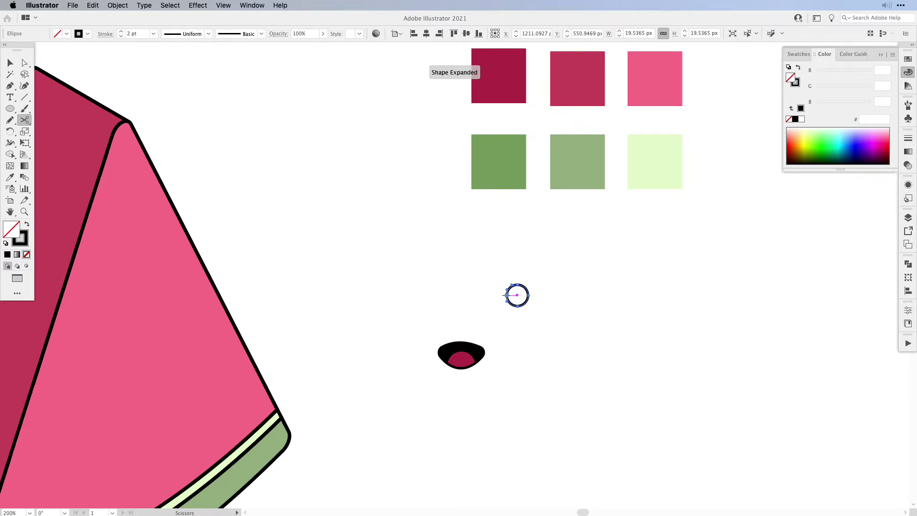
pyautogui.press('a')
pyautogui.press('Delete')
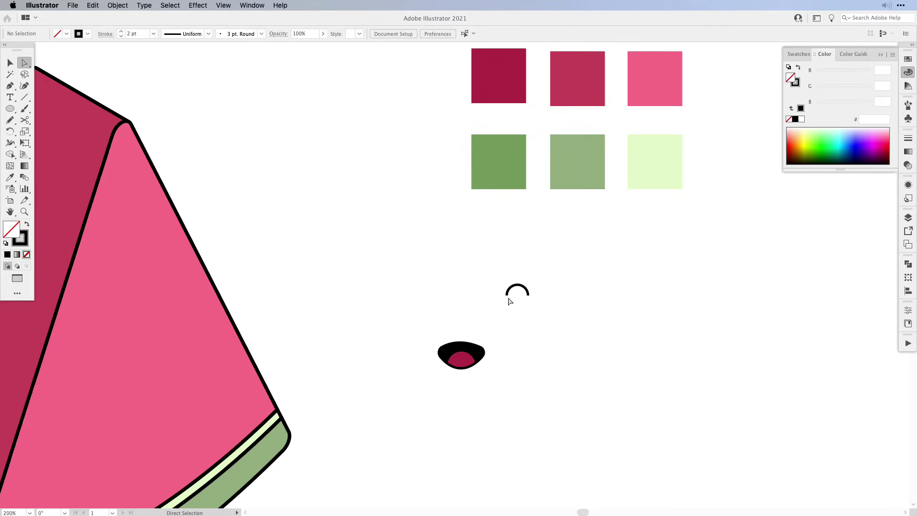
# Step: Give the eye arc a round corner join, tilt it slightly clockwise and place it above the mouth's right side
pyautogui.moveTo(503, 272); pyautogui.dragTo(535, 302)
pyautogui.click(908, 138)
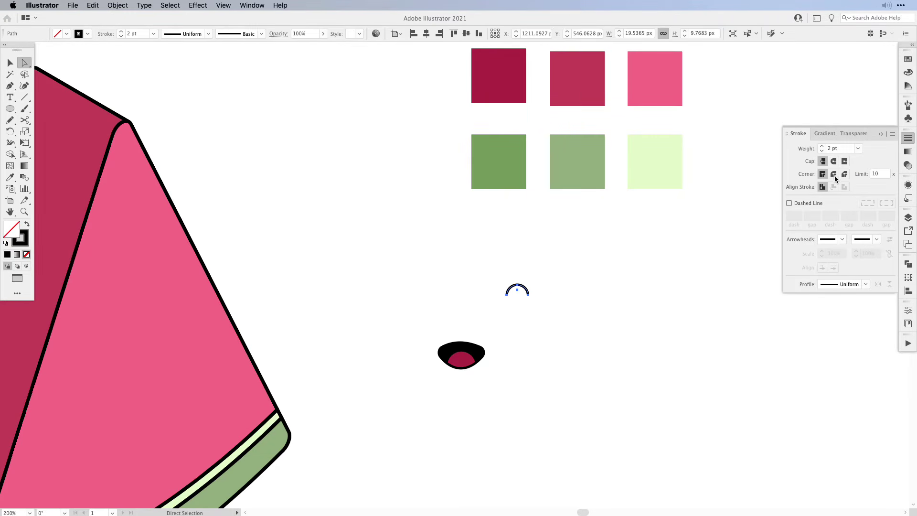
pyautogui.click(834, 175)
pyautogui.press('e')
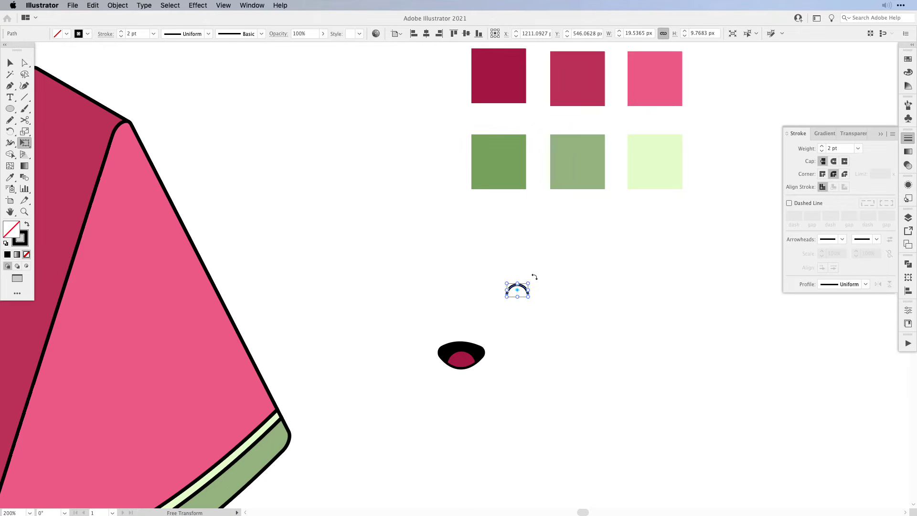
pyautogui.moveTo(532, 275); pyautogui.dragTo(501, 299)
pyautogui.press('v')
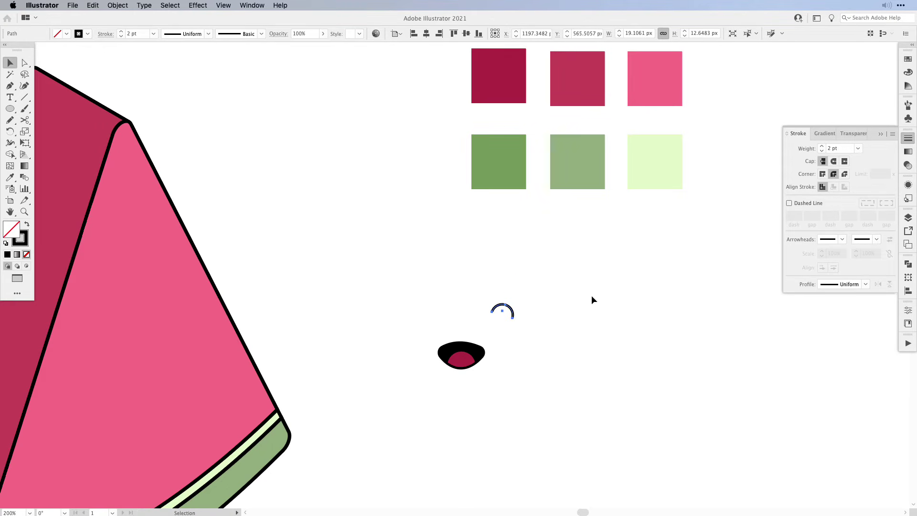
# Step: Mirror a copy of the eye arc to the other side of the mouth and thicken the arcs' outer ends with the Width tool
pyautogui.press('o')
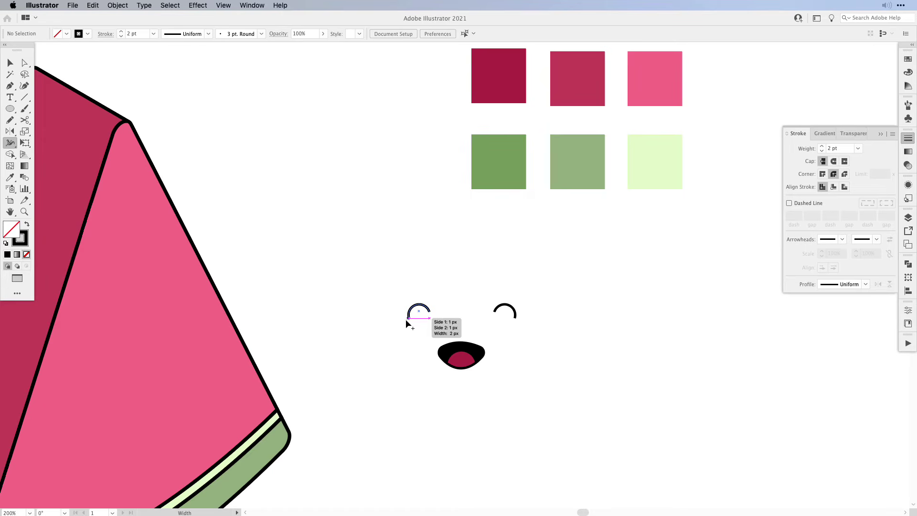
pyautogui.press('v')
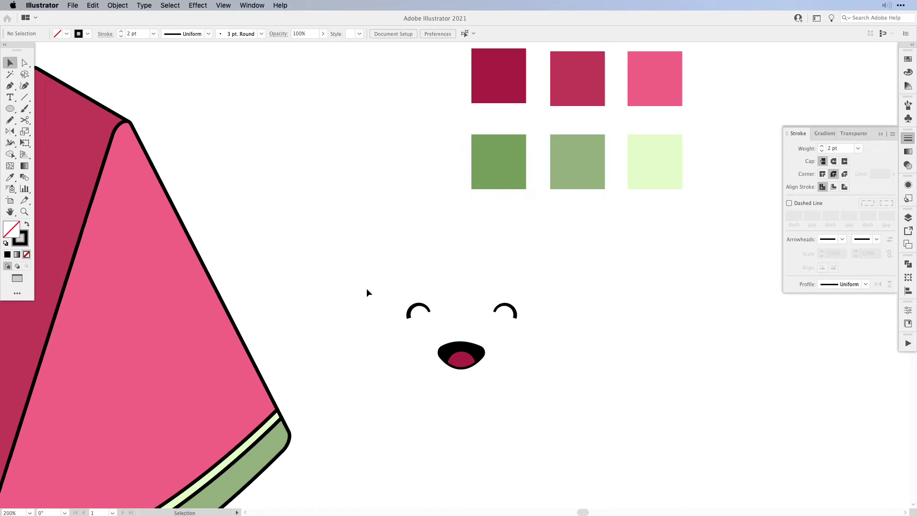
pyautogui.moveTo(355, 282); pyautogui.dragTo(526, 322)
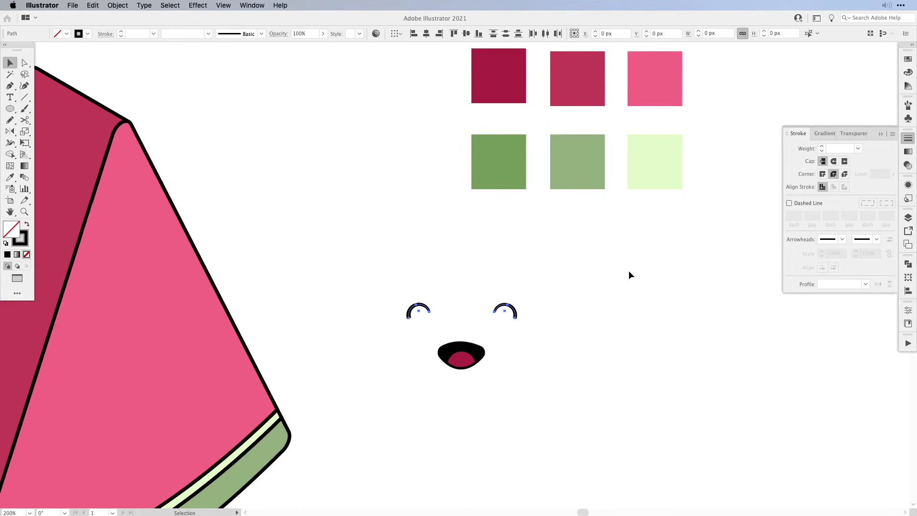
pyautogui.click(554, 317)
# Step: Group the two eyes and the mouth, and start a 3D Extrude & Bevel effect on them with the Isometric Right position
pyautogui.press('super+a')
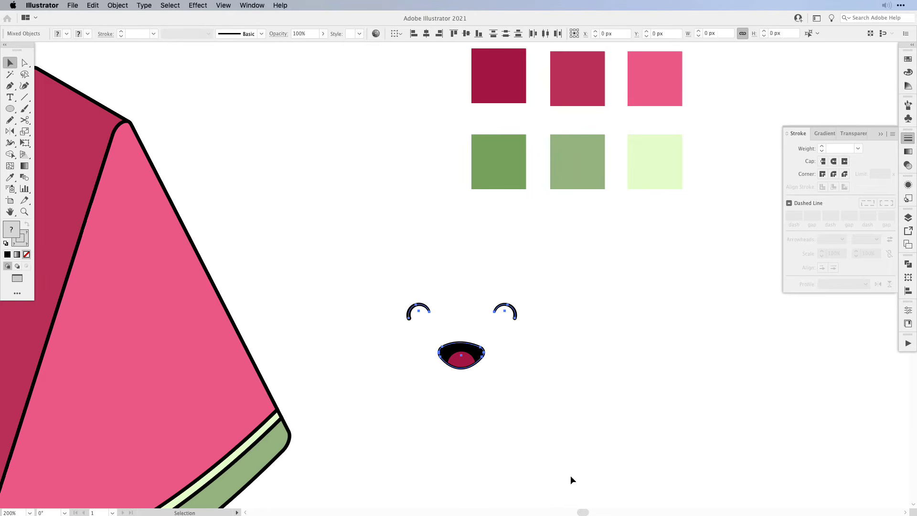
pyautogui.press('super+g')
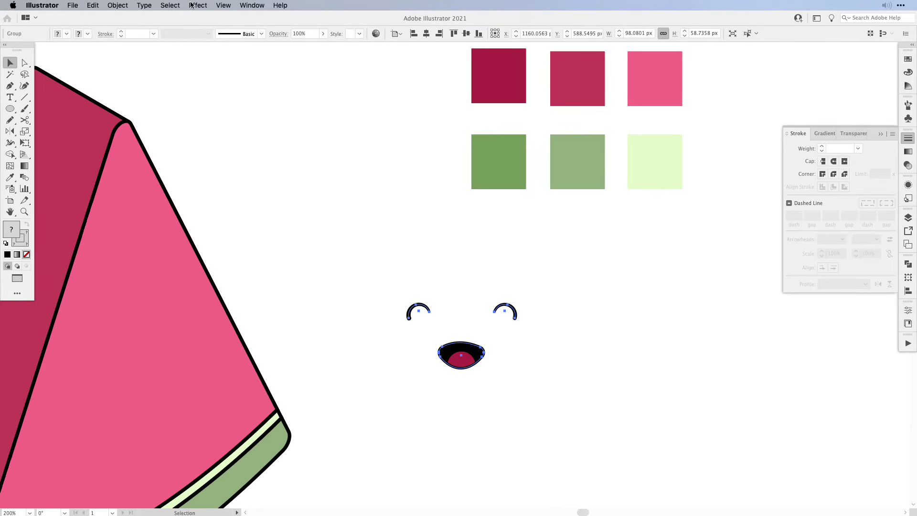
pyautogui.click(195, 5)
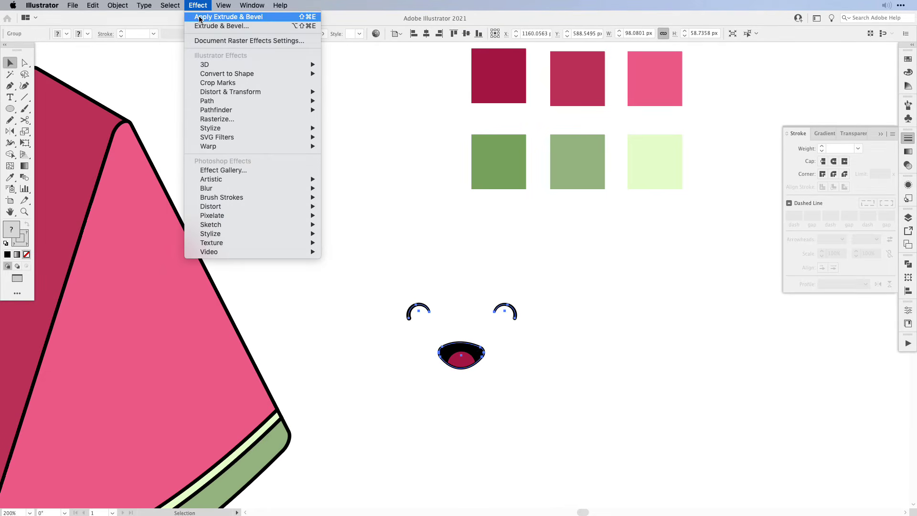
pyautogui.moveTo(244, 65)
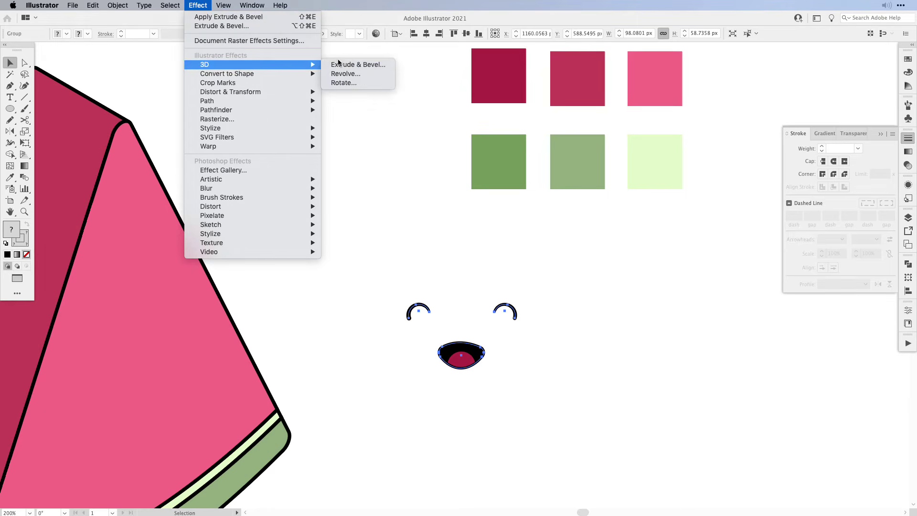
pyautogui.click(358, 65)
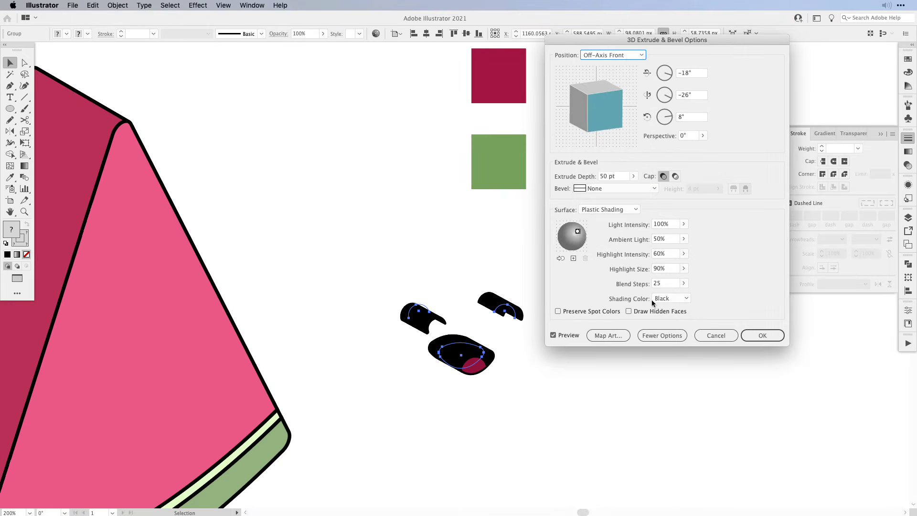
pyautogui.click(631, 55)
pyautogui.click(632, 218)
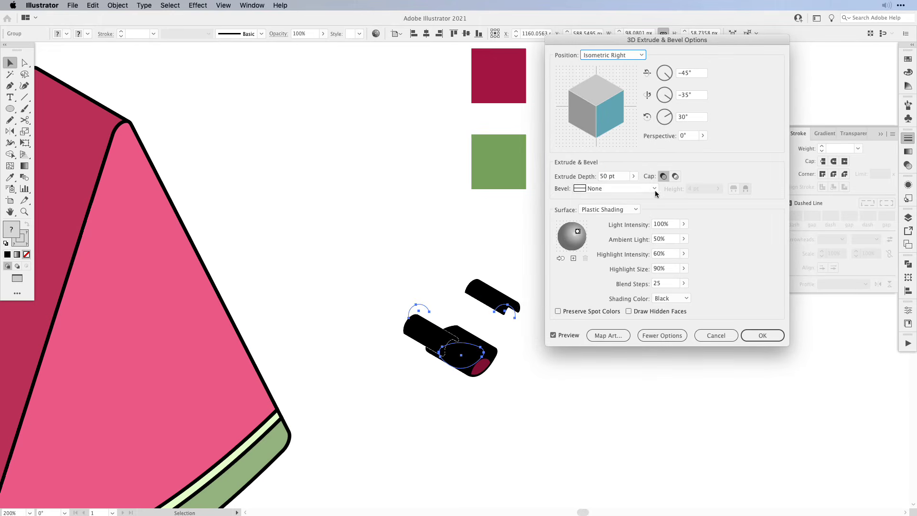
# Step: Apply the face's extrusion with 0 pt depth and No Shading, and move the face onto the slice's pink front side
pyautogui.click(633, 177)
pyautogui.moveTo(600, 190); pyautogui.dragTo(534, 235)
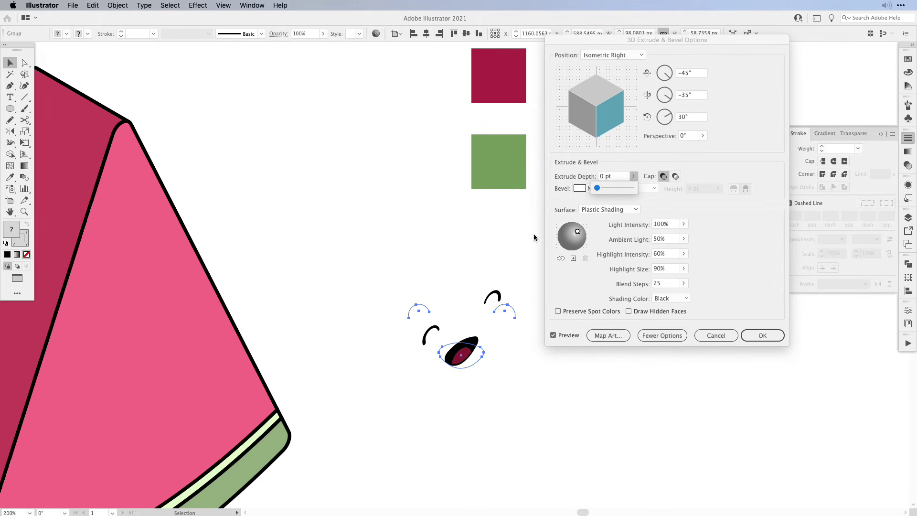
pyautogui.click(613, 210)
pyautogui.click(613, 231)
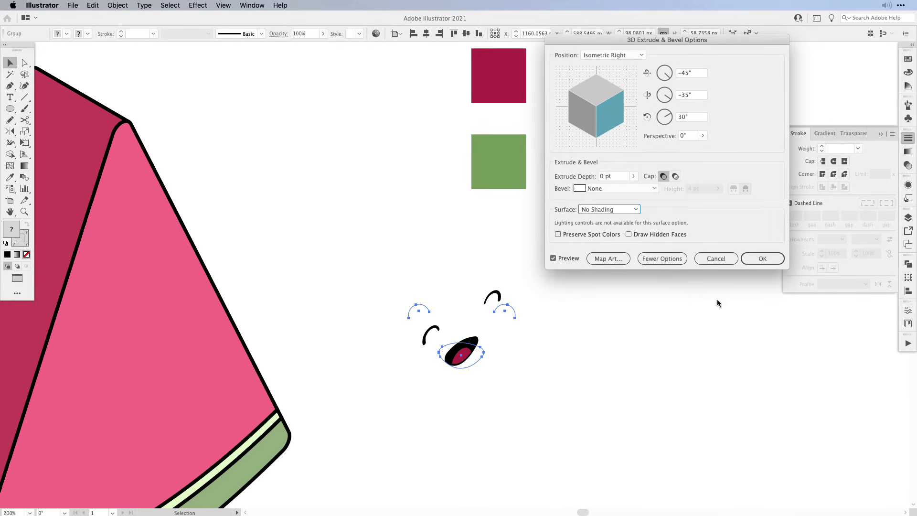
pyautogui.click(760, 258)
pyautogui.moveTo(459, 288); pyautogui.dragTo(214, 311)
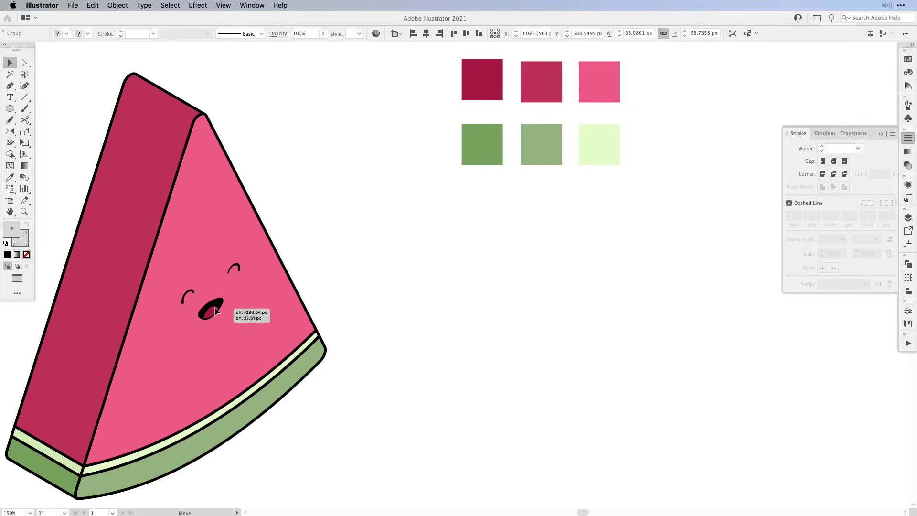
pyautogui.hscroll(-5, 566, 323)
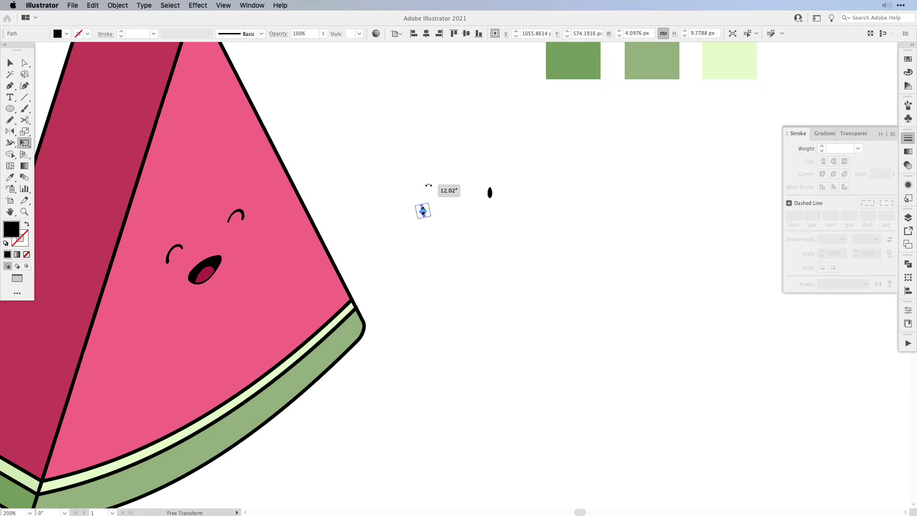
# Step: Place slightly rotated copies of the small black seed on the slice's pink front, scattered around the face
pyautogui.moveTo(423, 211); pyautogui.dragTo(204, 78)
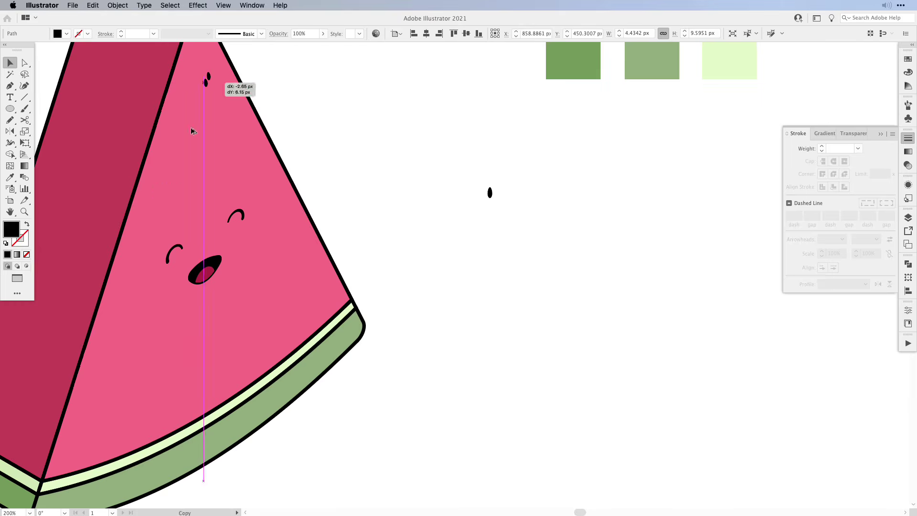
pyautogui.moveTo(293, 258); pyautogui.dragTo(260, 295)
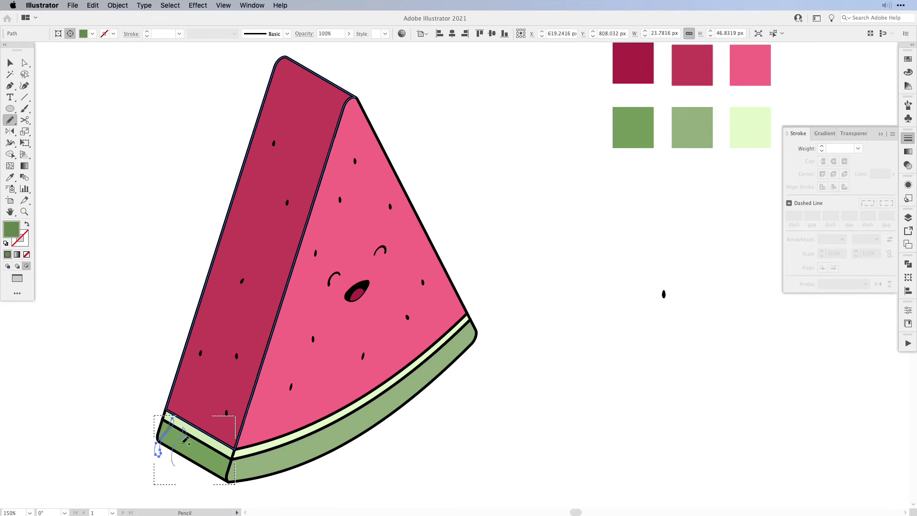
# Step: Draw irregular darker green stripes across the rind's side and front faces with the Pencil tool in Draw Inside mode
pyautogui.moveTo(174, 432)
pyautogui.mouseDown()
pyautogui.moveTo(194, 454)
pyautogui.moveTo(223, 450)
pyautogui.moveTo(184, 425)
pyautogui.moveTo(261, 480)
pyautogui.mouseUp()
pyautogui.moveTo(296, 433); pyautogui.dragTo(308, 472)
pyautogui.moveTo(367, 397)
pyautogui.mouseDown()
pyautogui.moveTo(372, 426)
pyautogui.moveTo(383, 395)
pyautogui.mouseUp()
pyautogui.moveTo(417, 367); pyautogui.dragTo(423, 388)
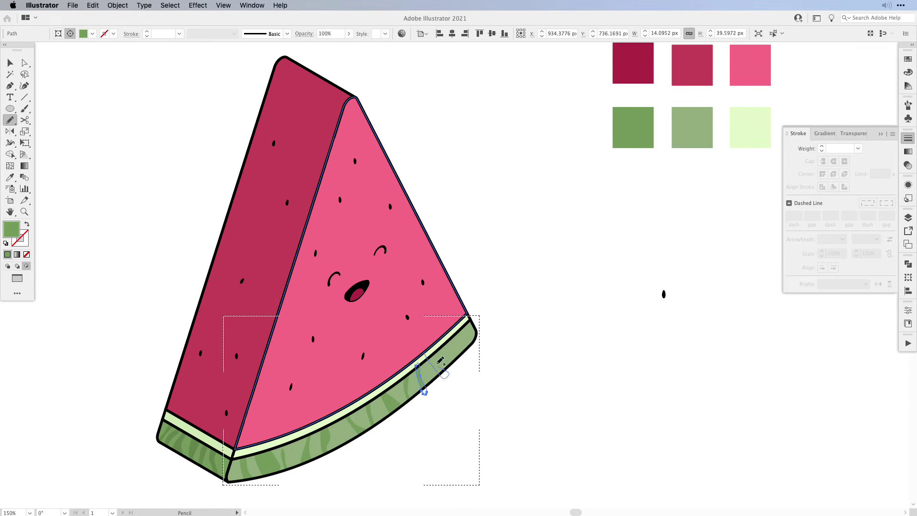
pyautogui.moveTo(441, 345); pyautogui.dragTo(460, 355)
pyautogui.moveTo(464, 325); pyautogui.dragTo(480, 340)
pyautogui.press('v')
pyautogui.click(534, 397)
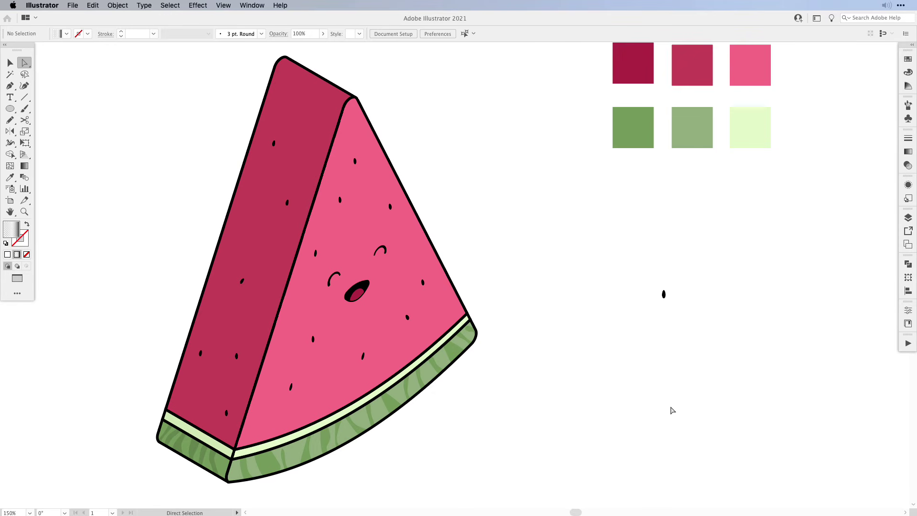
# Step: Copy the slice's dark red, pale green and green side faces, and place the duplicate beside the slice
pyautogui.click(210, 395)
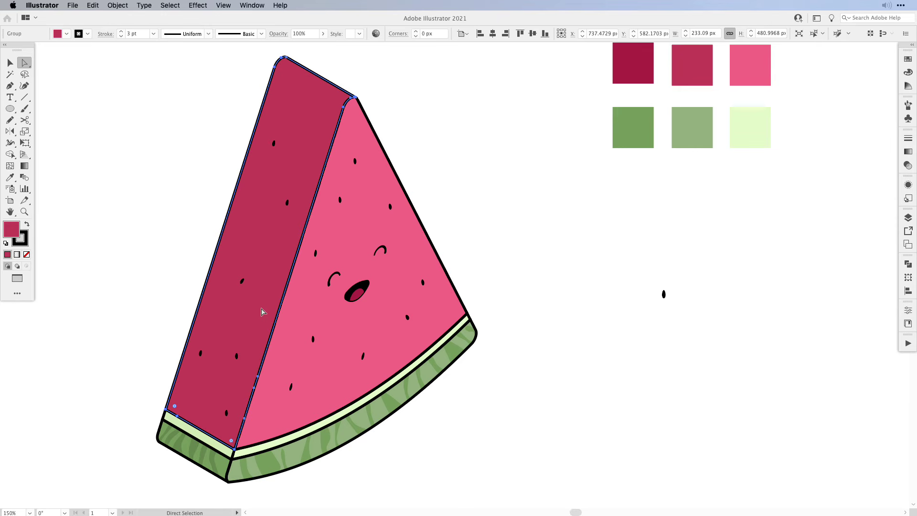
pyautogui.press('super')
pyautogui.keyDown('shift'); pyautogui.click(197, 436); pyautogui.keyUp('shift')
pyautogui.keyDown('shift'); pyautogui.click(168, 439); pyautogui.keyUp('shift')
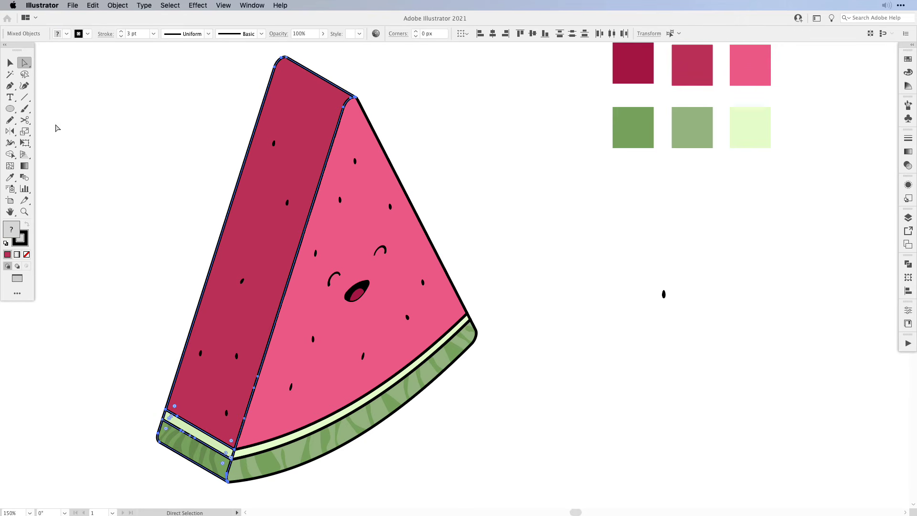
pyautogui.press('super+v')
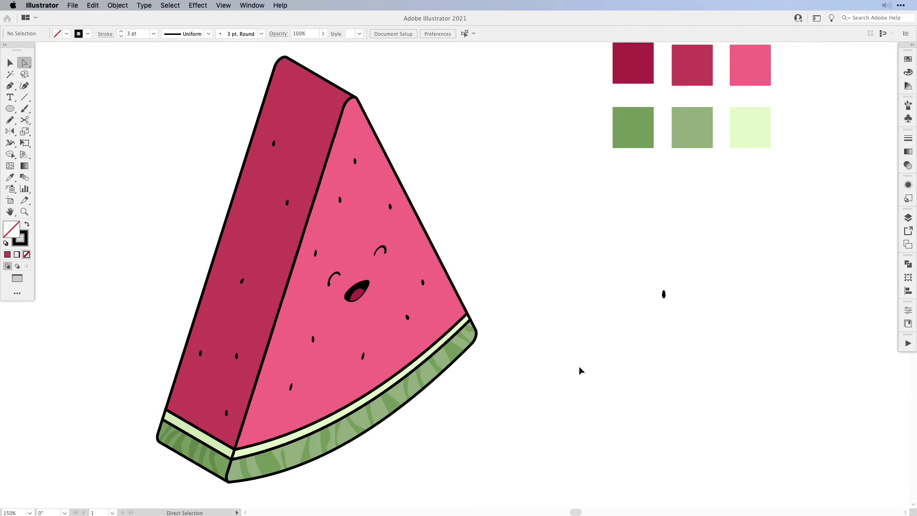
pyautogui.moveTo(451, 327); pyautogui.dragTo(503, 334)
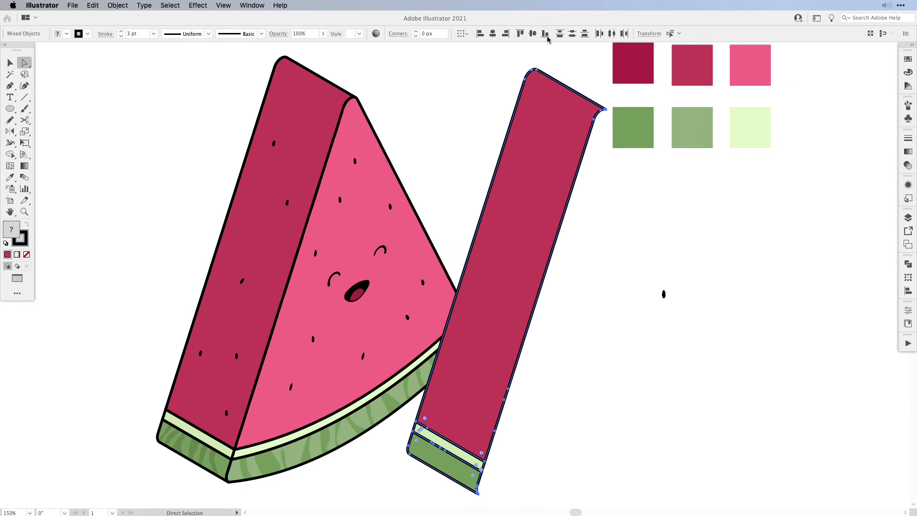
# Step: Merge the duplicated side faces into a single shape with the Shape Builder tool and remove its stroke
pyautogui.click(9, 153)
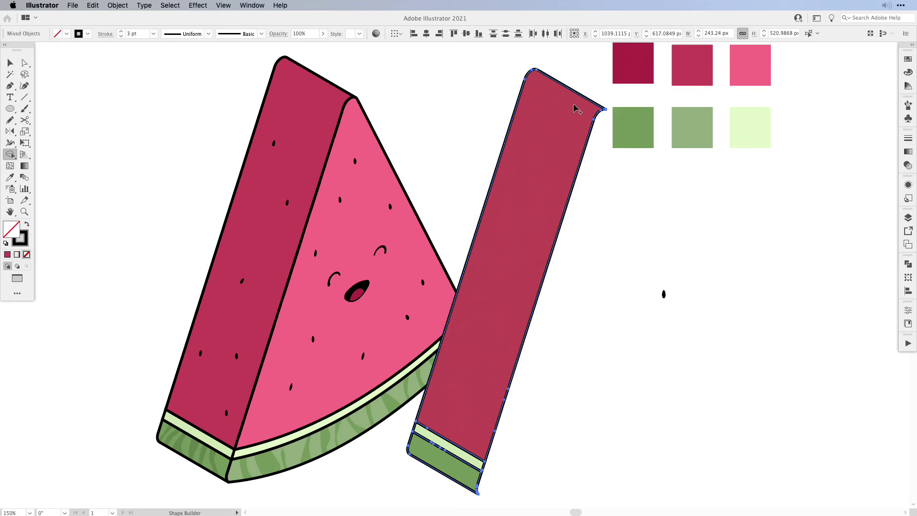
pyautogui.moveTo(440, 351); pyautogui.dragTo(433, 458)
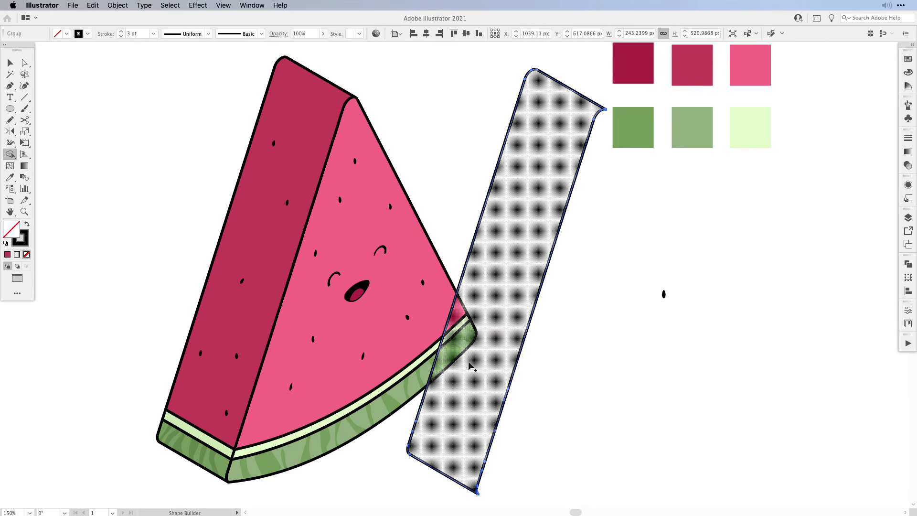
pyautogui.click(27, 241)
pyautogui.click(27, 254)
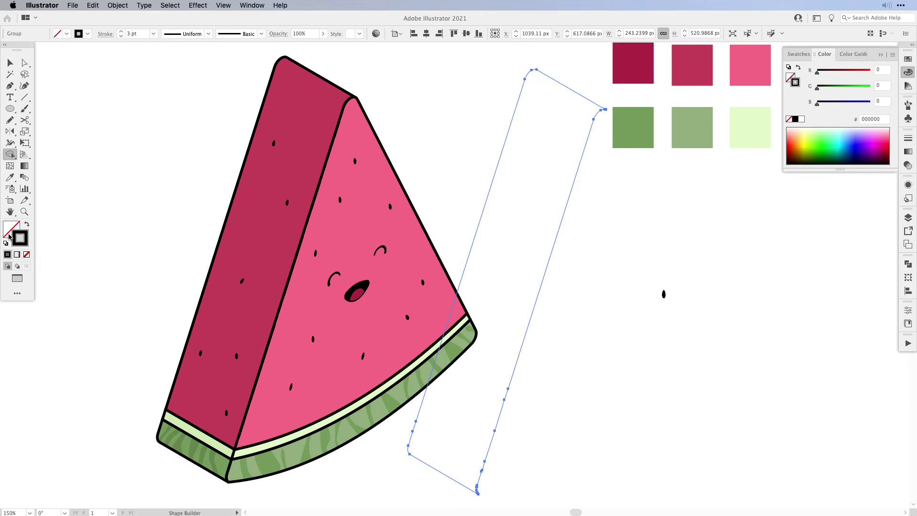
# Step: Fill the merged shape with the white-to-black linear gradient, running along its length from white at its top to black at its base
pyautogui.press('v')
pyautogui.scroll(-5, 885, 96)
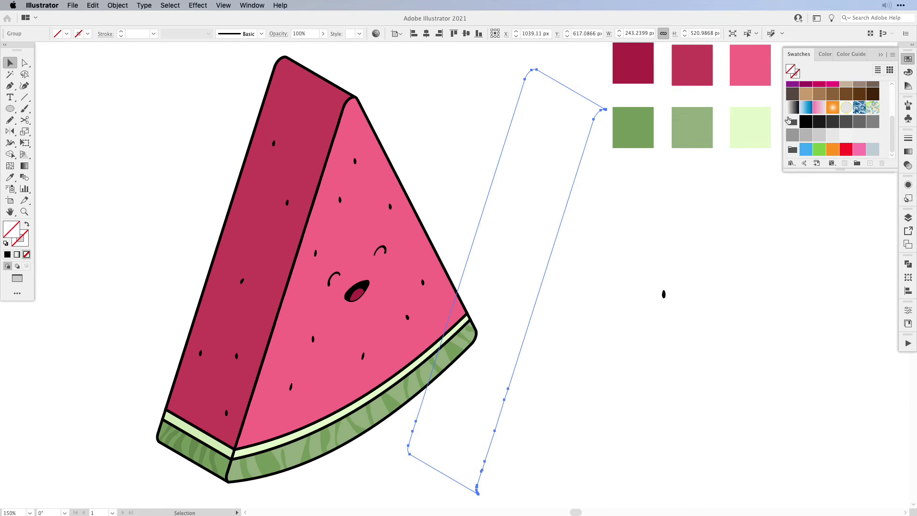
pyautogui.click(792, 107)
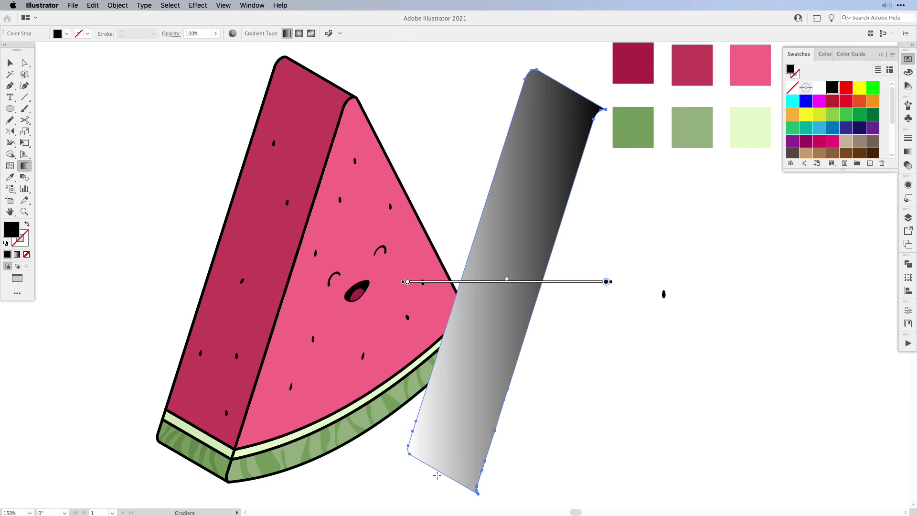
pyautogui.moveTo(425, 485); pyautogui.dragTo(442, 434)
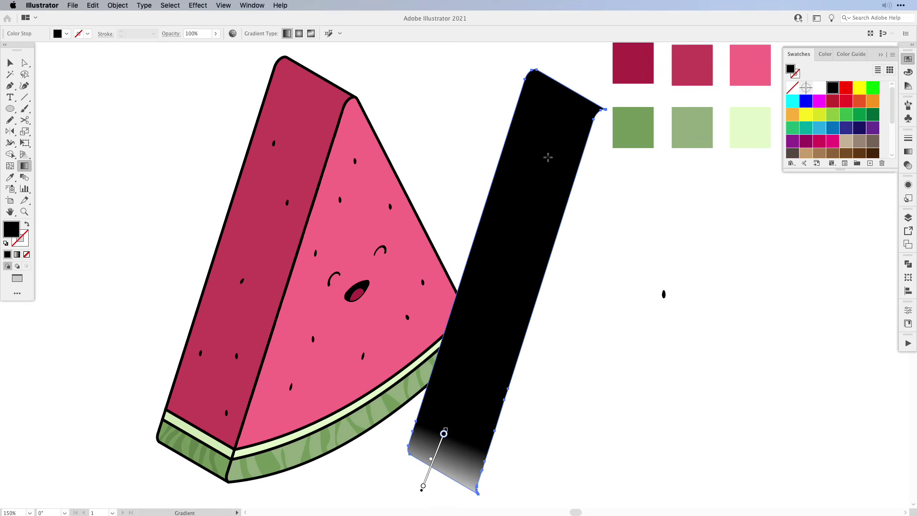
pyautogui.moveTo(577, 67); pyautogui.dragTo(423, 505)
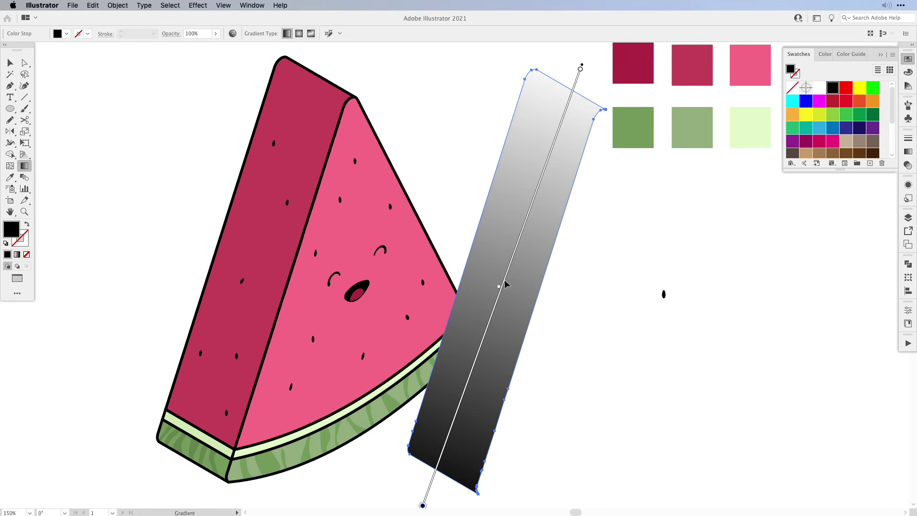
pyautogui.press('v')
# Step: Apply a Mezzotint effect of type Fine Dots to the gradient shape
pyautogui.click(198, 6)
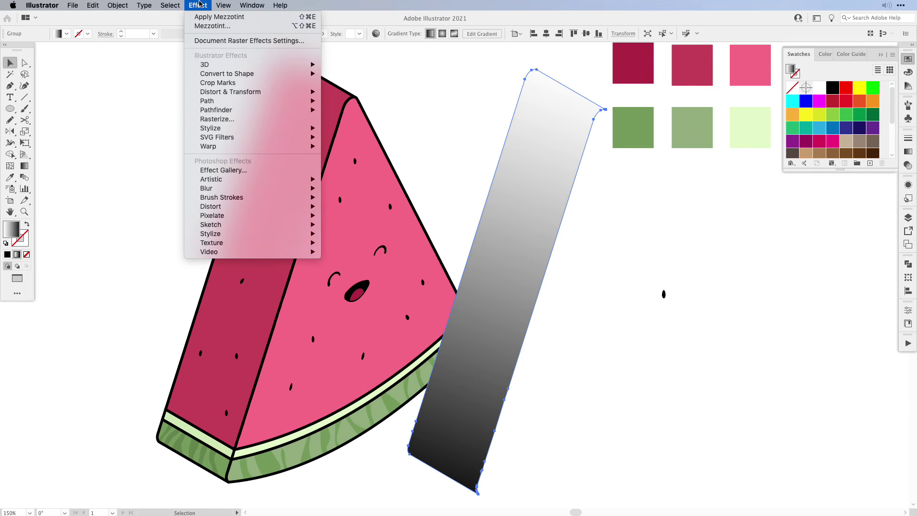
pyautogui.moveTo(289, 216)
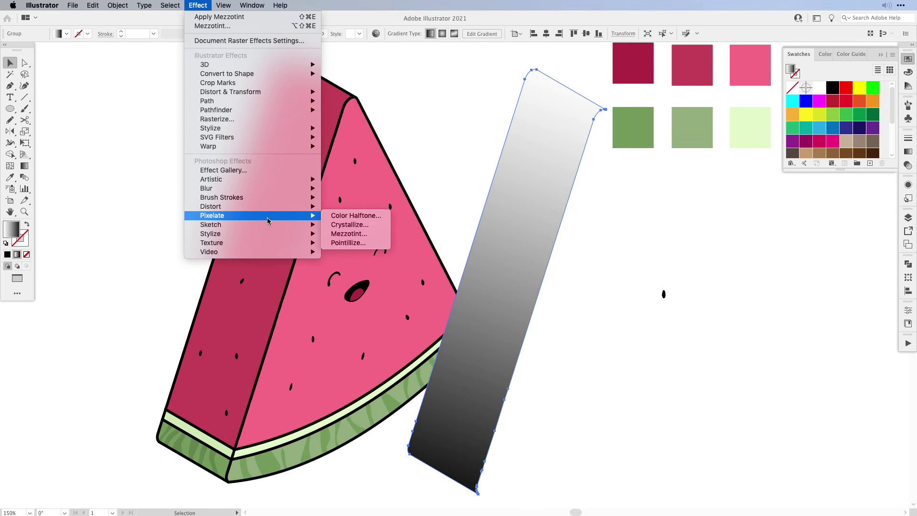
pyautogui.click(366, 235)
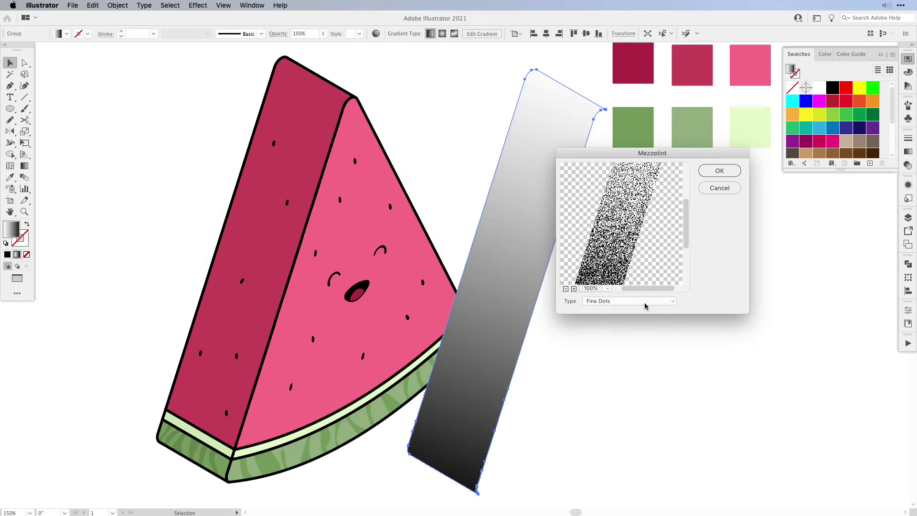
pyautogui.click(645, 301)
pyautogui.click(648, 304)
pyautogui.click(721, 171)
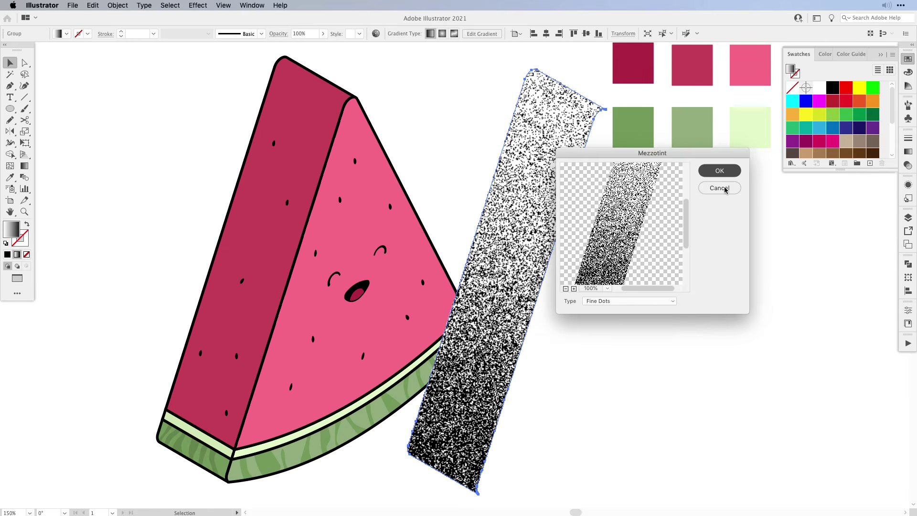
# Step: Set the grainy shape's blend mode to Multiply and move it over the slice's dark side faces
pyautogui.click(277, 34)
pyautogui.click(207, 50)
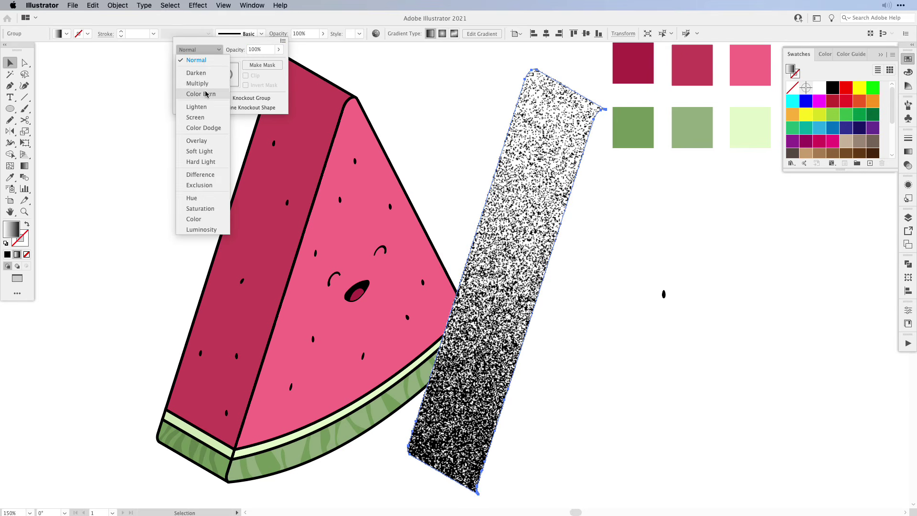
pyautogui.click(205, 82)
pyautogui.moveTo(560, 210); pyautogui.dragTo(303, 188)
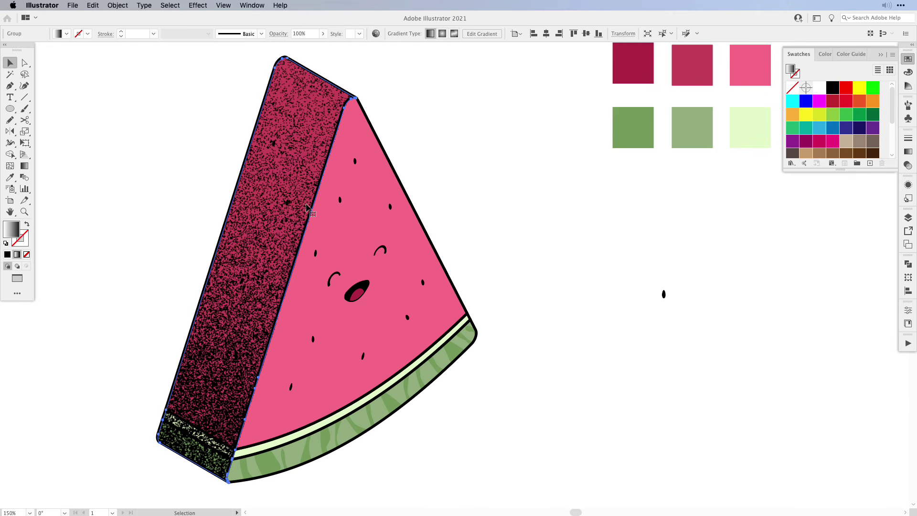
# Step: Reduce the grain overlay's opacity to 40%
pyautogui.click(322, 33)
pyautogui.moveTo(321, 45); pyautogui.dragTo(300, 46)
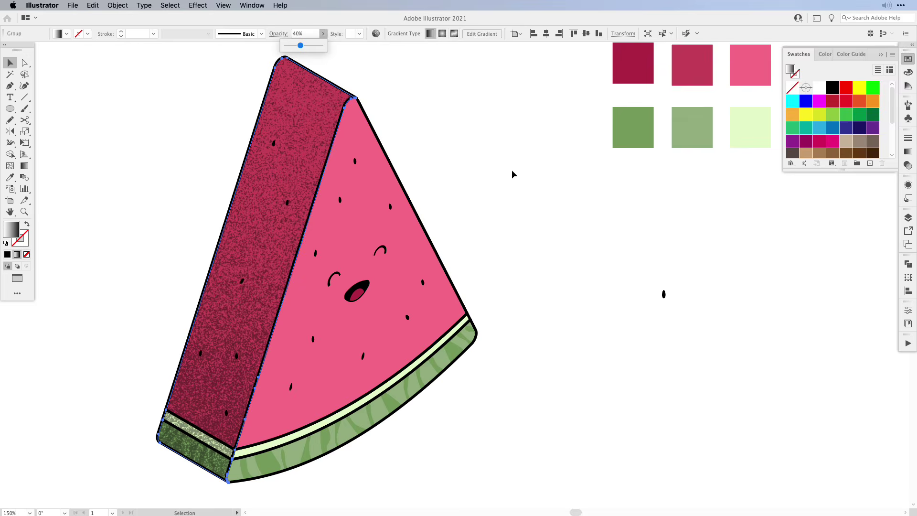
pyautogui.click(425, 108)
# Step: Shift the grain gradient's midpoint and white stop toward the rind, and add a second white stop at about 17% near the slice's tip
pyautogui.press('g')
pyautogui.click(269, 222)
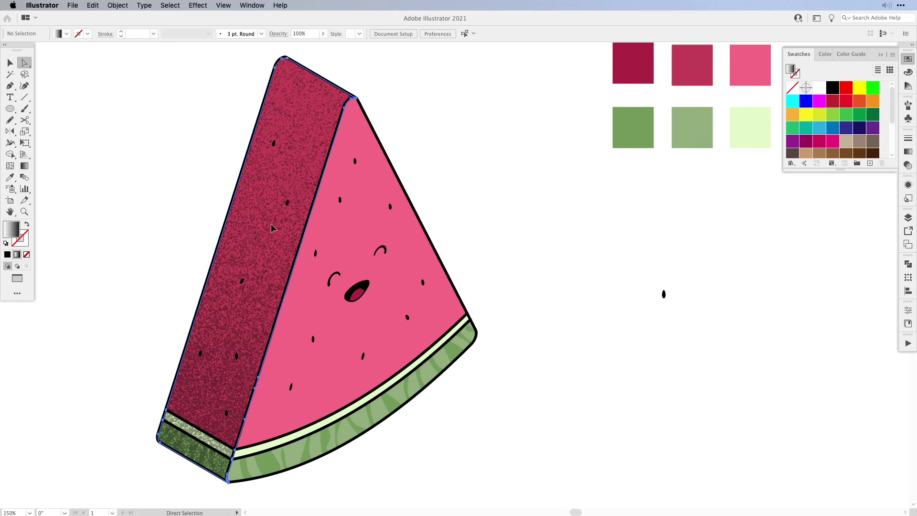
pyautogui.click(173, 495)
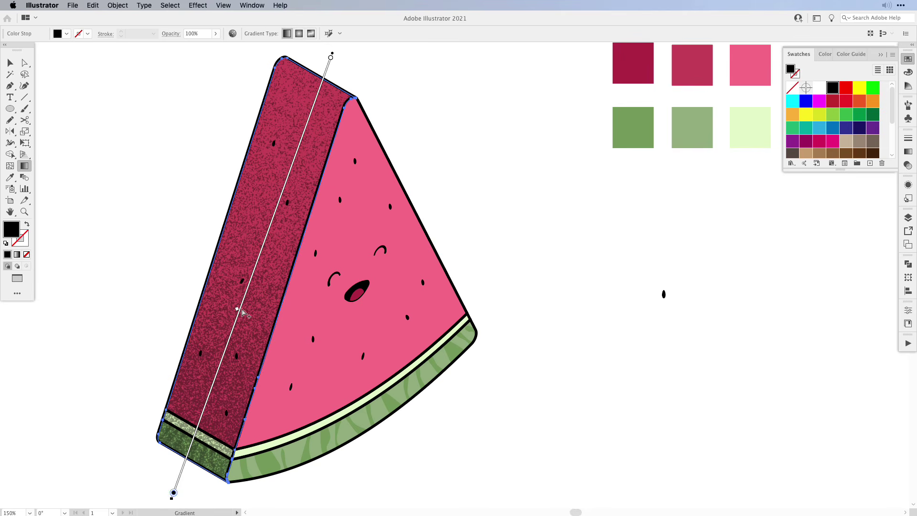
pyautogui.moveTo(236, 309); pyautogui.dragTo(226, 339)
pyautogui.moveTo(332, 55); pyautogui.dragTo(266, 237)
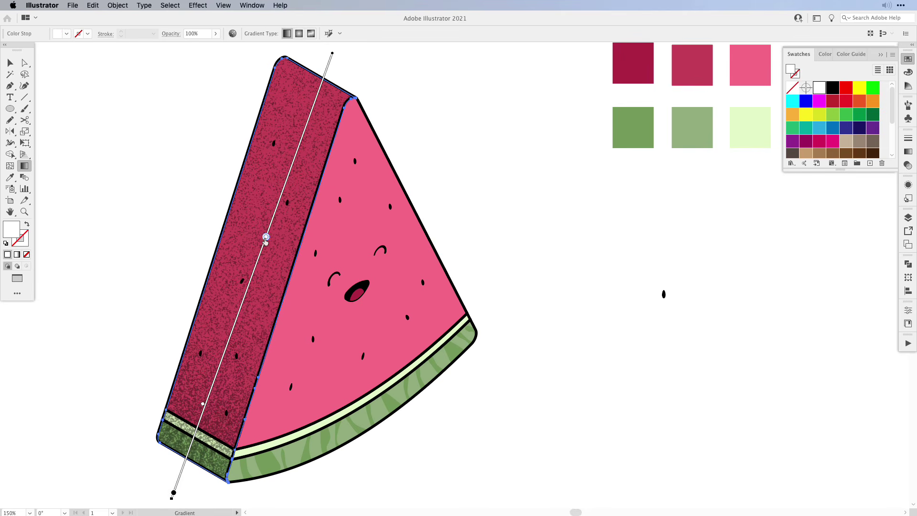
pyautogui.click(304, 133)
# Step: Set the opacity of the gradient's upper white stop to 10% and of its middle white stop to 60%
pyautogui.click(907, 152)
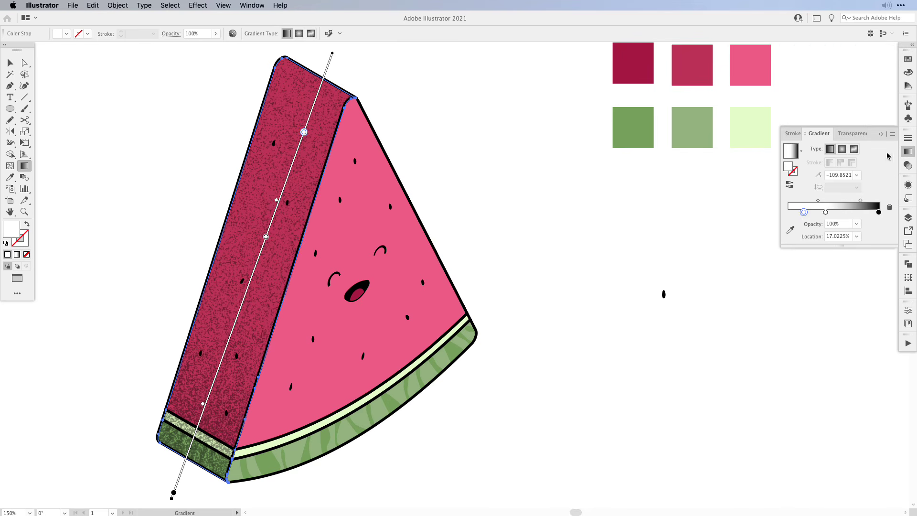
pyautogui.click(856, 224)
pyautogui.click(867, 233)
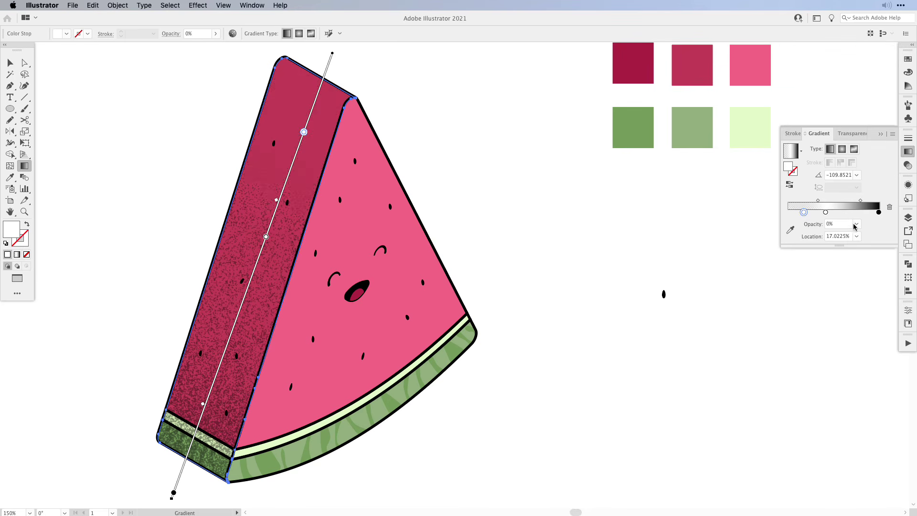
pyautogui.click(857, 224)
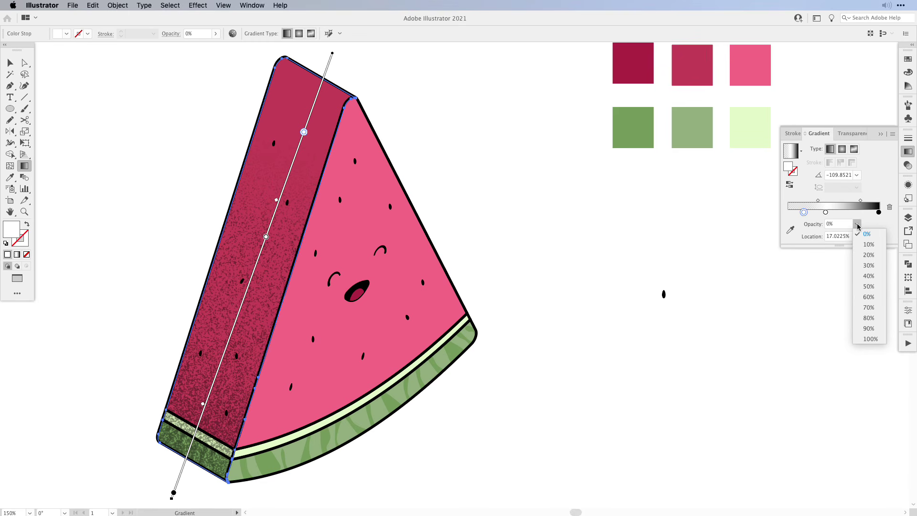
pyautogui.click(862, 244)
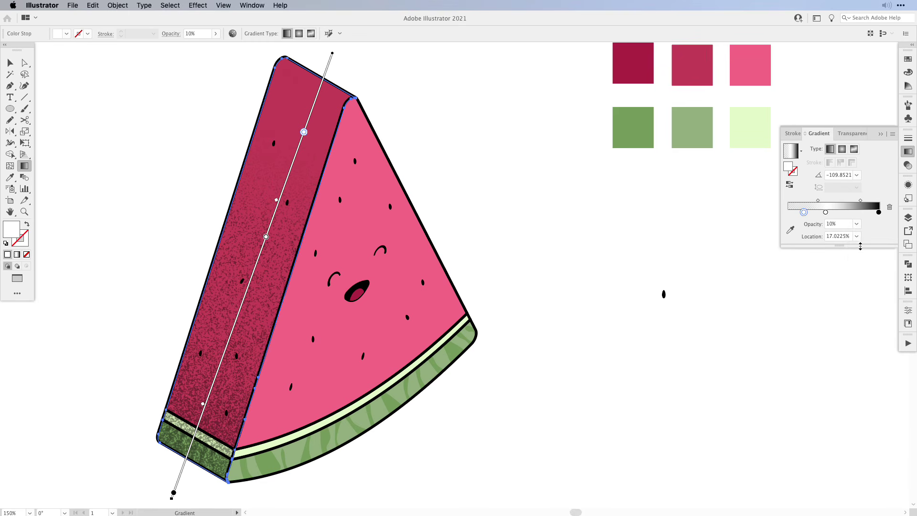
pyautogui.click(826, 212)
pyautogui.click(856, 223)
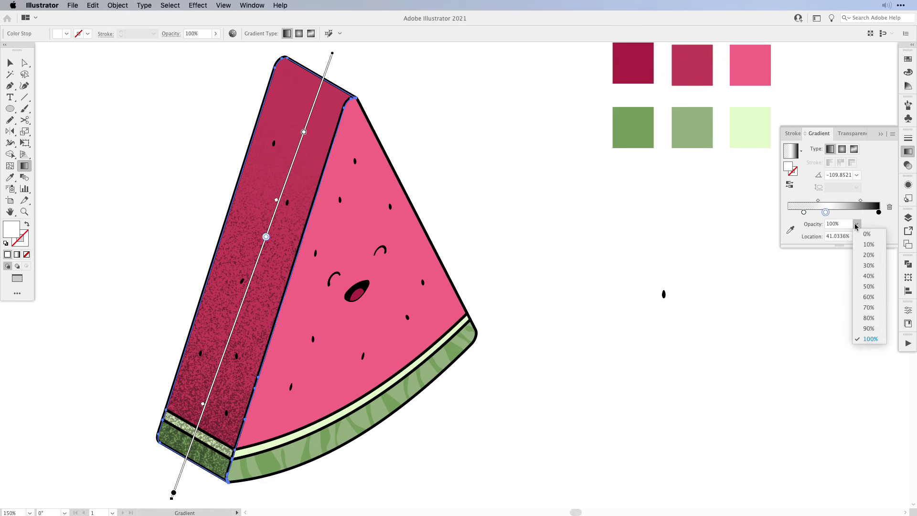
pyautogui.click(868, 297)
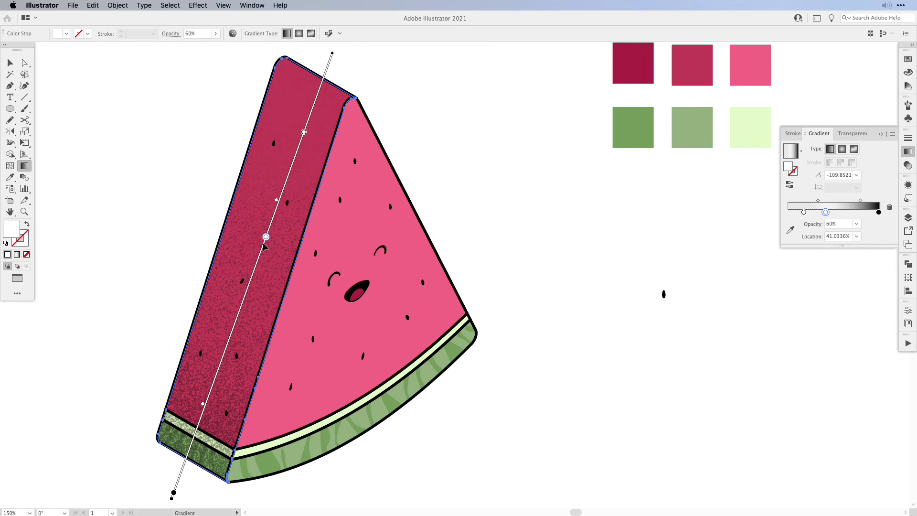
# Step: Move both white gradient stops further toward the rind, the upper one to about 21%, and deselect the overlay
pyautogui.moveTo(266, 238); pyautogui.dragTo(249, 283)
pyautogui.moveTo(304, 133)
pyautogui.mouseDown()
pyautogui.moveTo(313, 107)
pyautogui.moveTo(297, 149)
pyautogui.mouseUp()
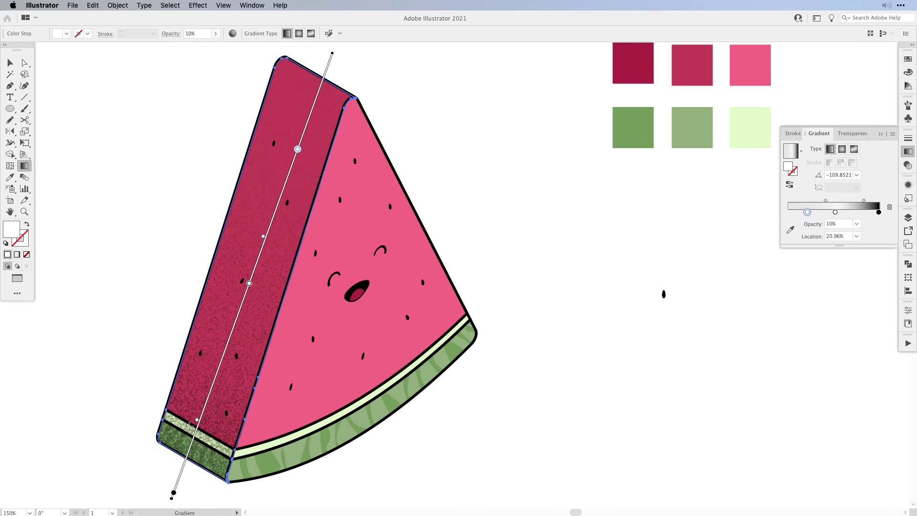
pyautogui.press('v')
pyautogui.click(631, 241)
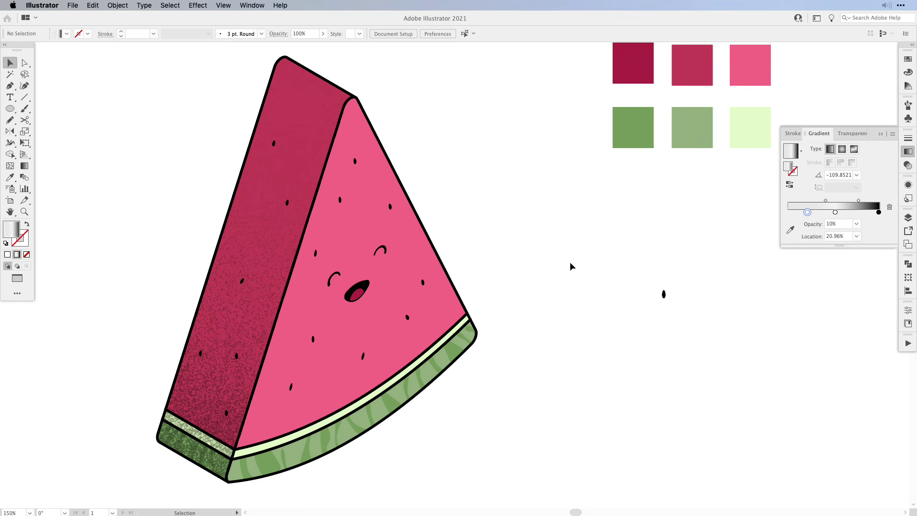